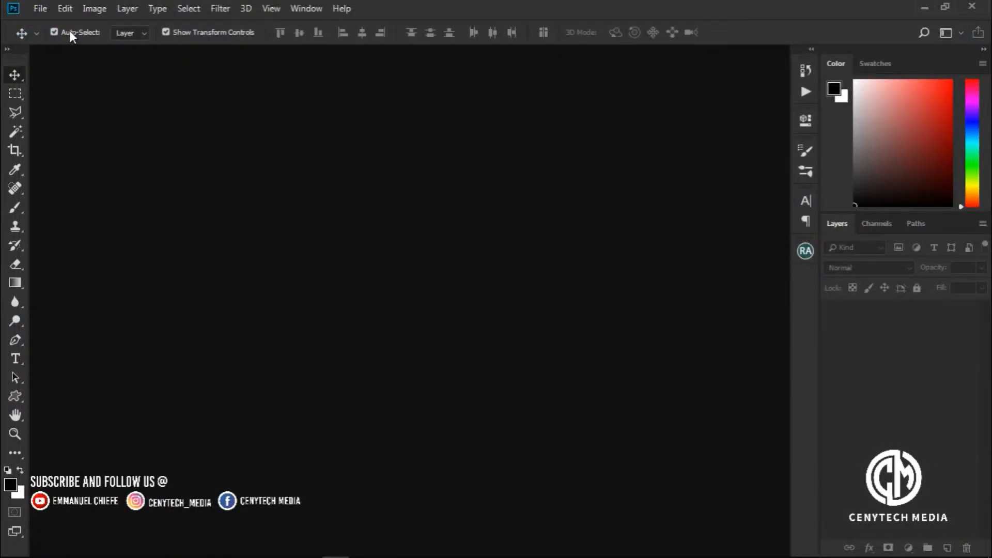
# - Create a new A5 portrait document, 148 x 210 mm at 300 pixels per inch, RGB Color with a white background
pyautogui.click(45, 10)
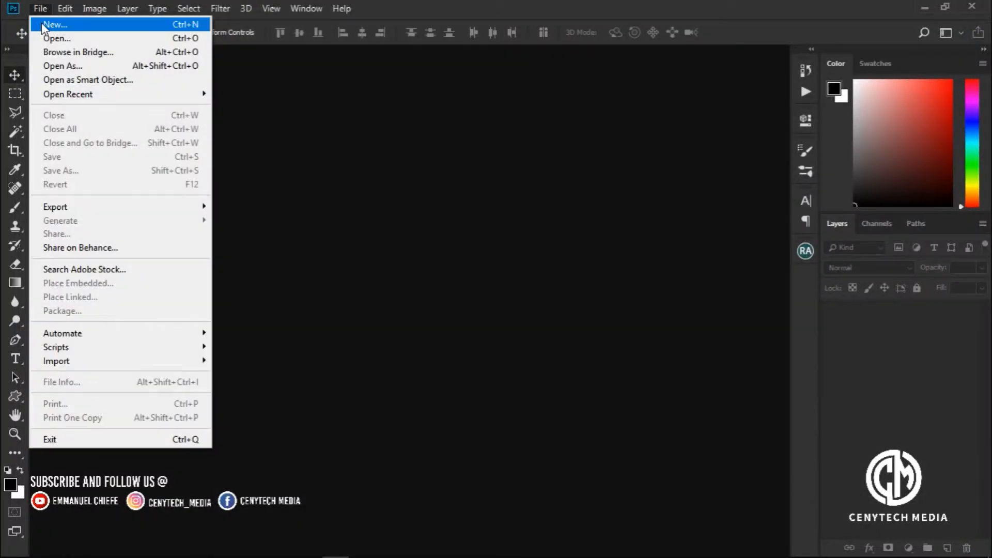
pyautogui.click(45, 26)
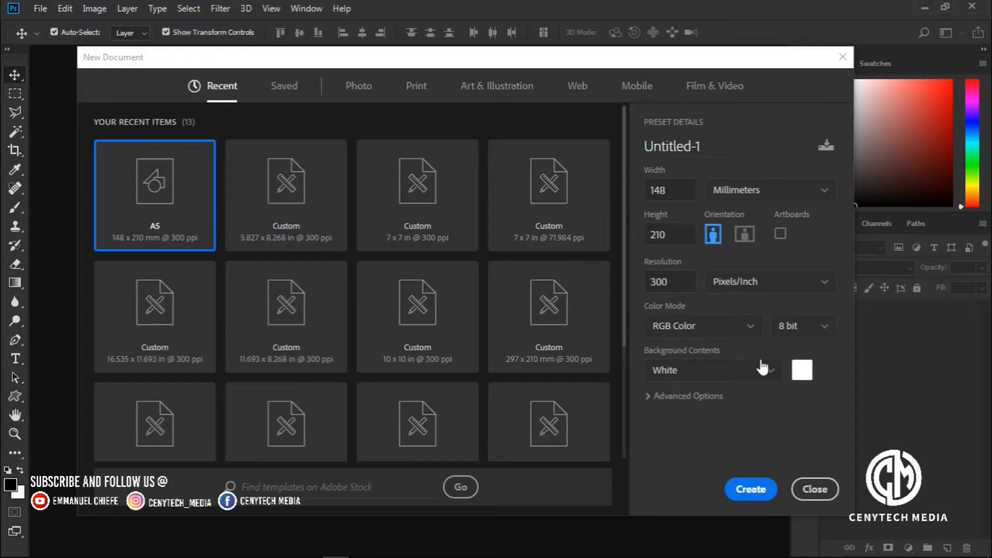
pyautogui.click(750, 490)
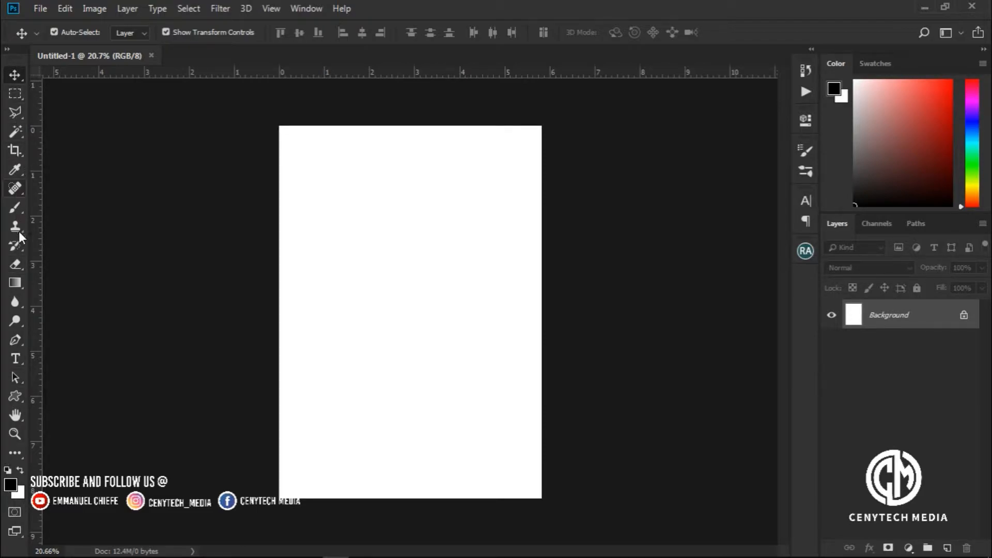
pyautogui.rightClick(16, 75)
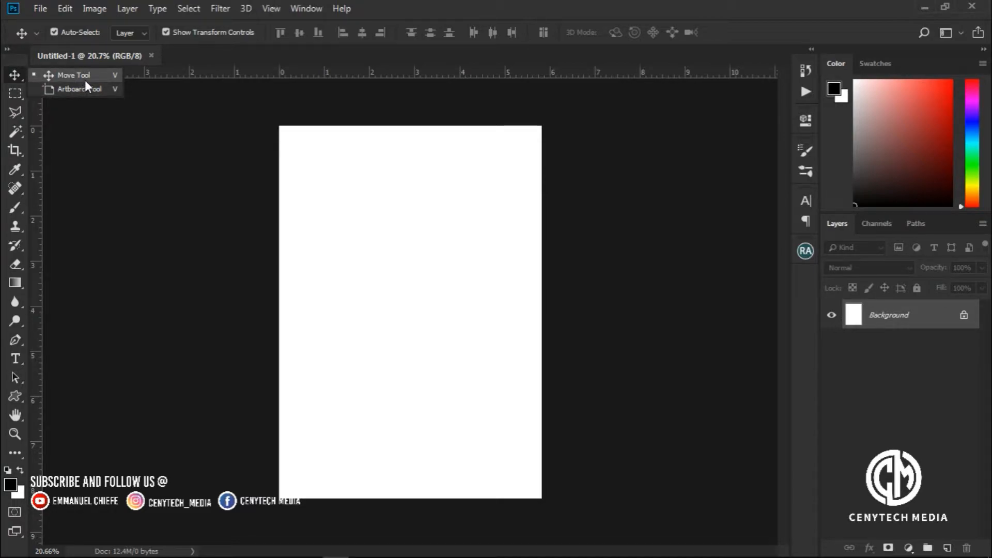
pyautogui.click(319, 189)
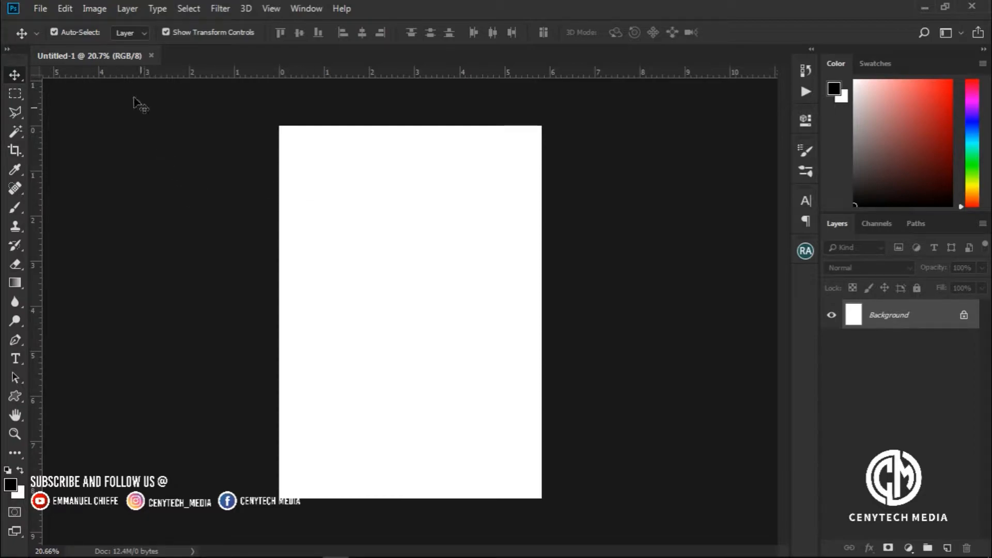
pyautogui.click(42, 10)
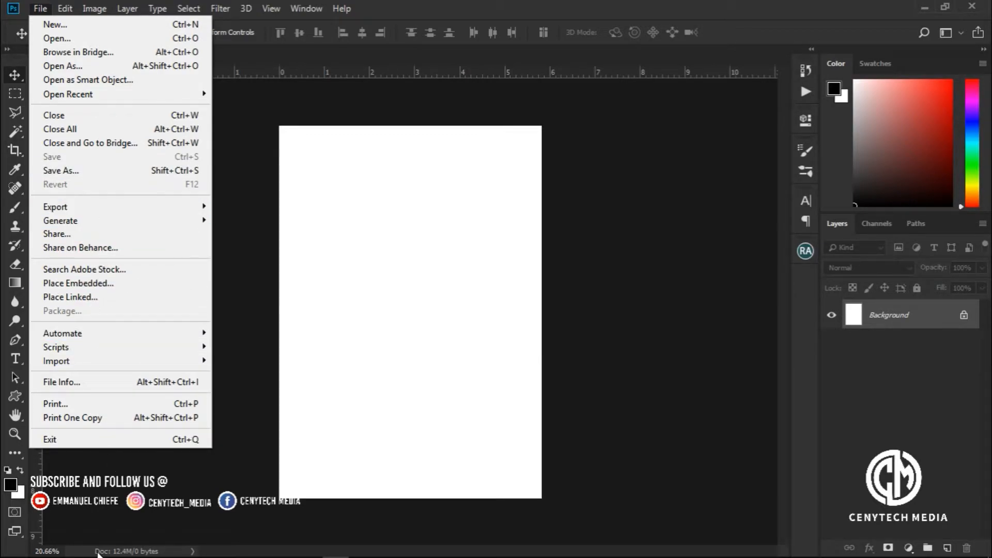
# - Place the airplane-flight-aircraft image from the Documents folder in File Explorer onto the blank page and commit the placement
pyautogui.moveTo(99, 557)
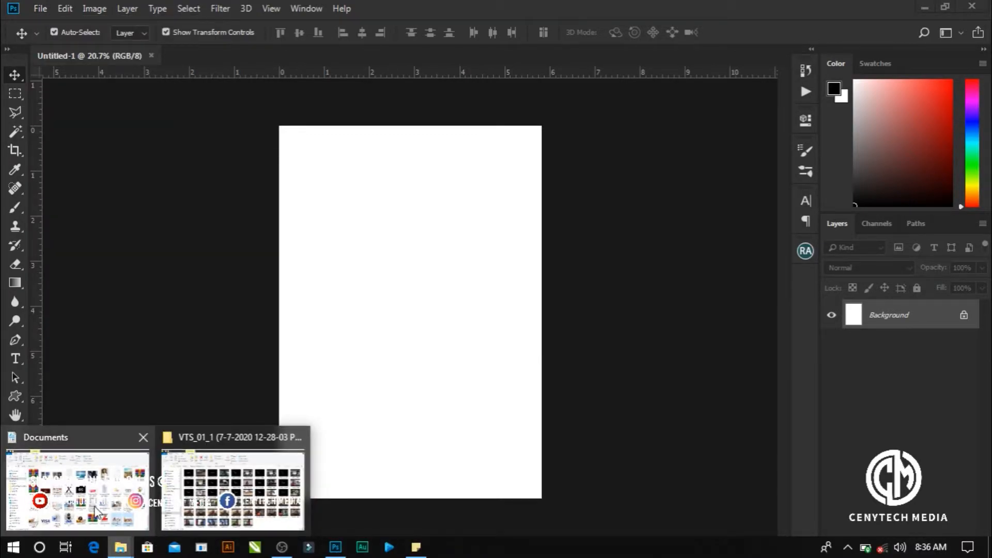
pyautogui.click(99, 512)
pyautogui.scroll(-8, 542, 300)
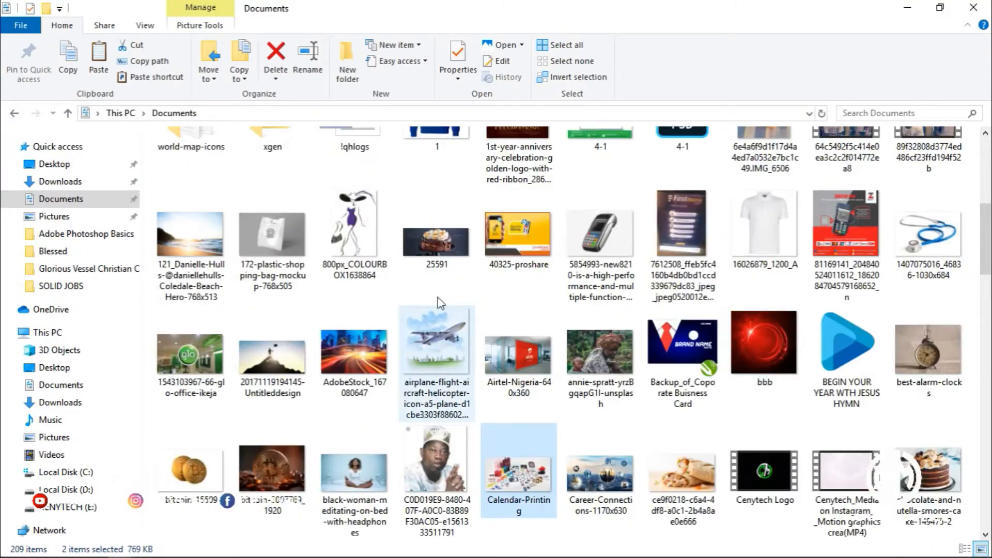
pyautogui.moveTo(439, 331); pyautogui.dragTo(412, 283)
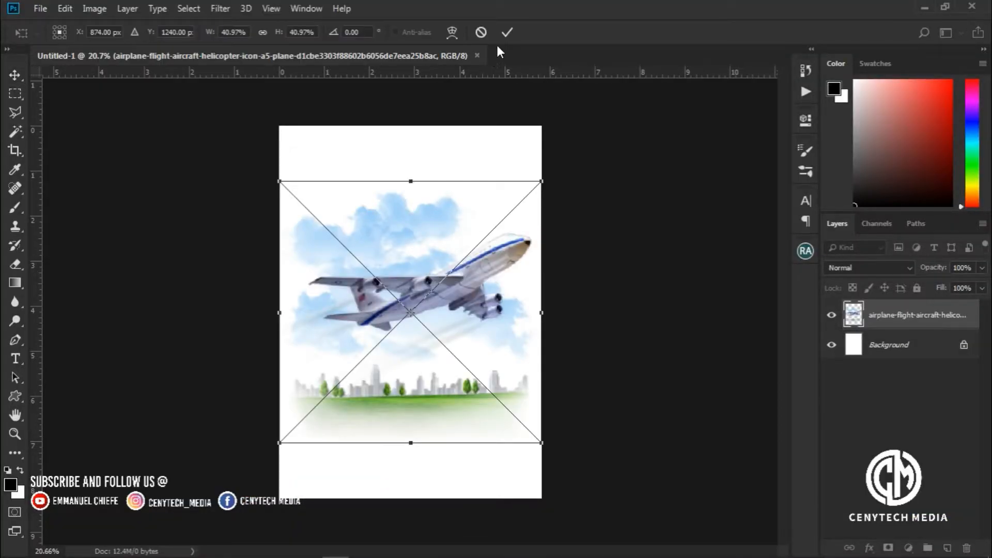
pyautogui.click(506, 33)
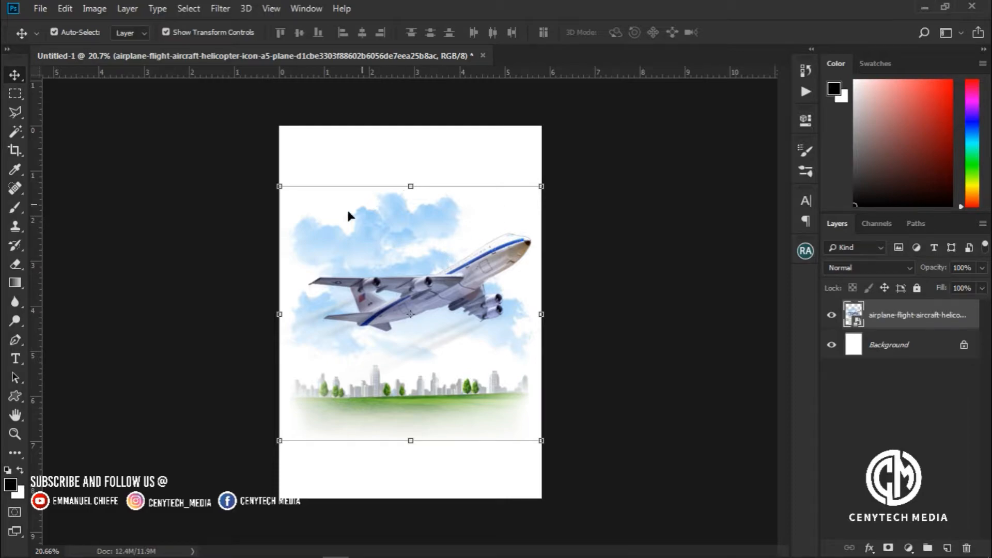
pyautogui.moveTo(377, 268); pyautogui.dragTo(394, 252)
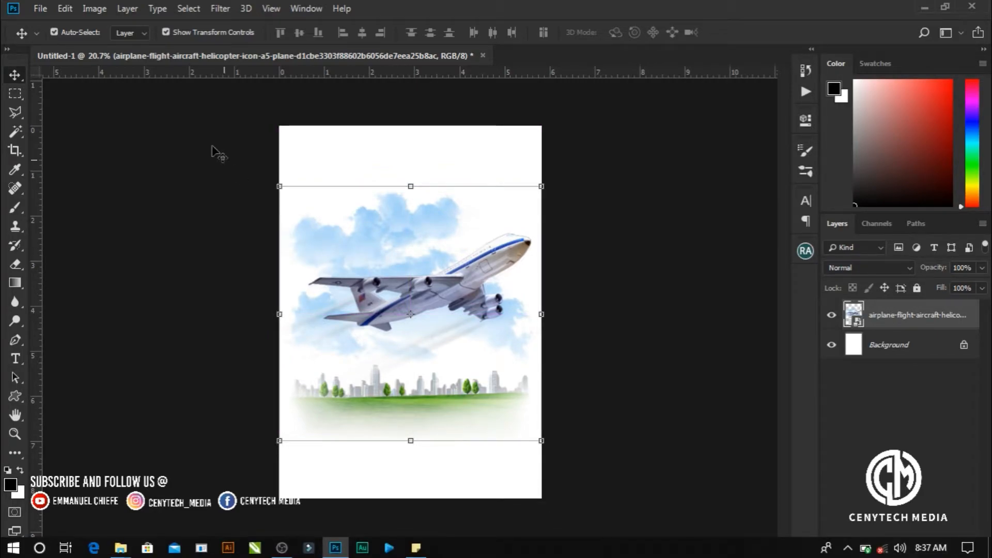
pyautogui.click(65, 9)
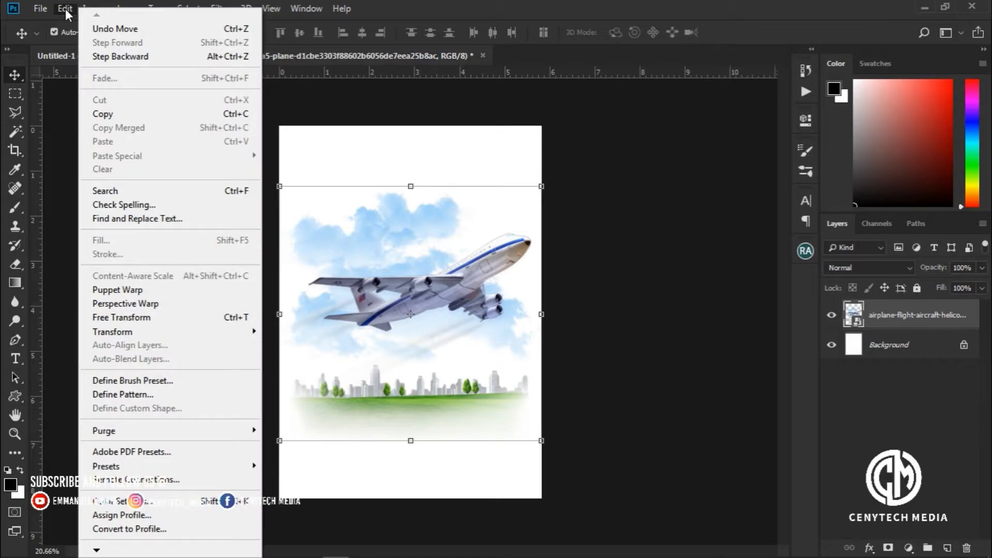
pyautogui.moveTo(176, 333)
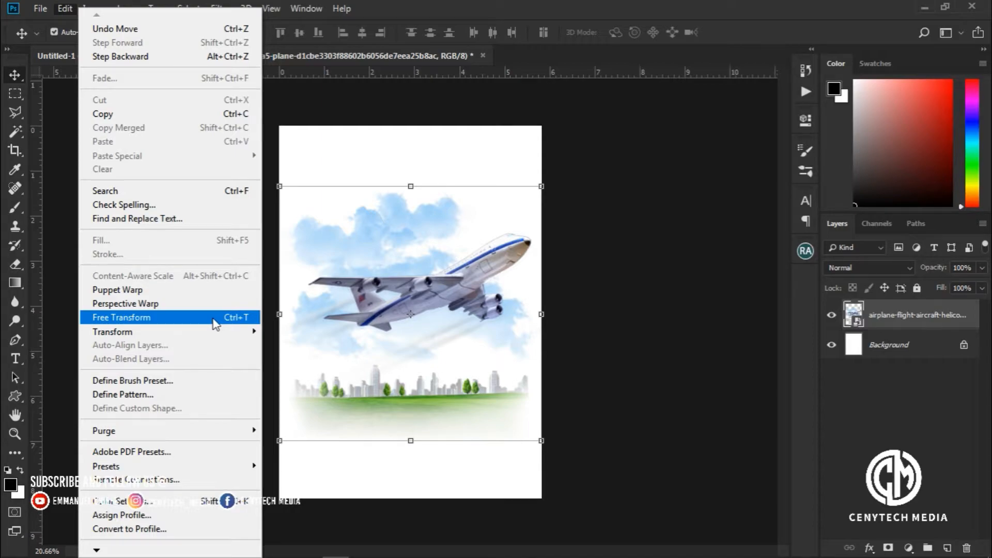
pyautogui.click(600, 264)
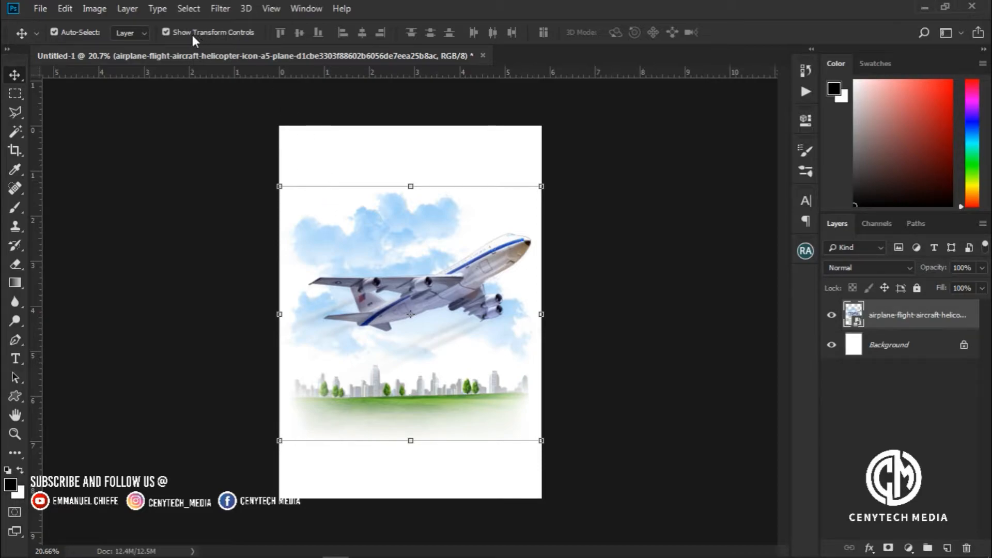
# - Turn off Show Transform Controls, try moving the airplane image without them, and turn the option back on
pyautogui.click(166, 32)
pyautogui.moveTo(334, 206); pyautogui.dragTo(354, 239)
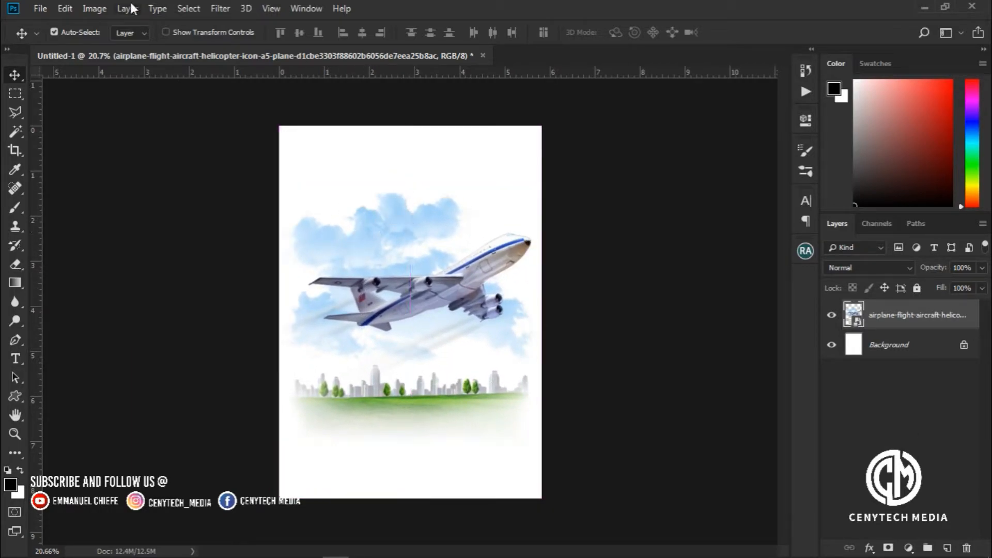
pyautogui.click(166, 32)
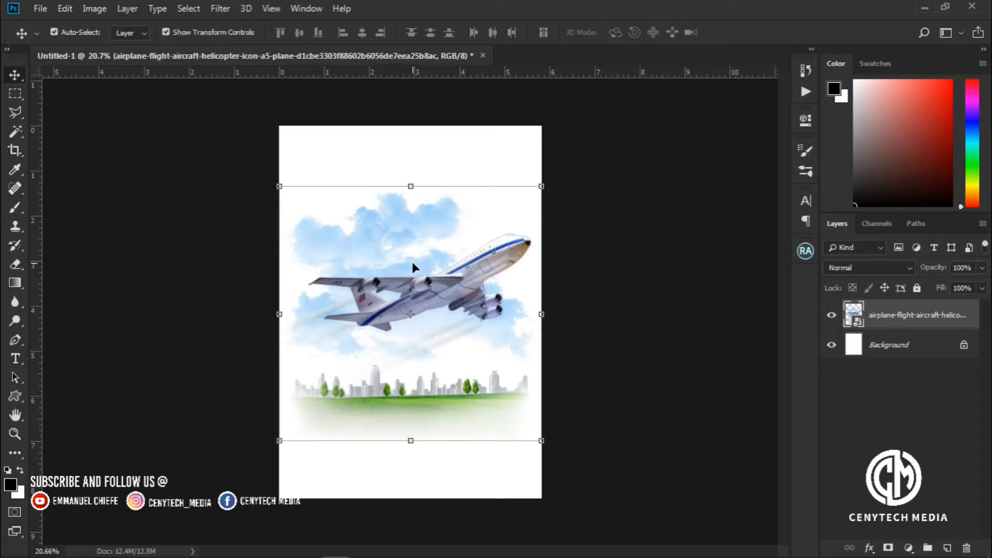
pyautogui.click(336, 185)
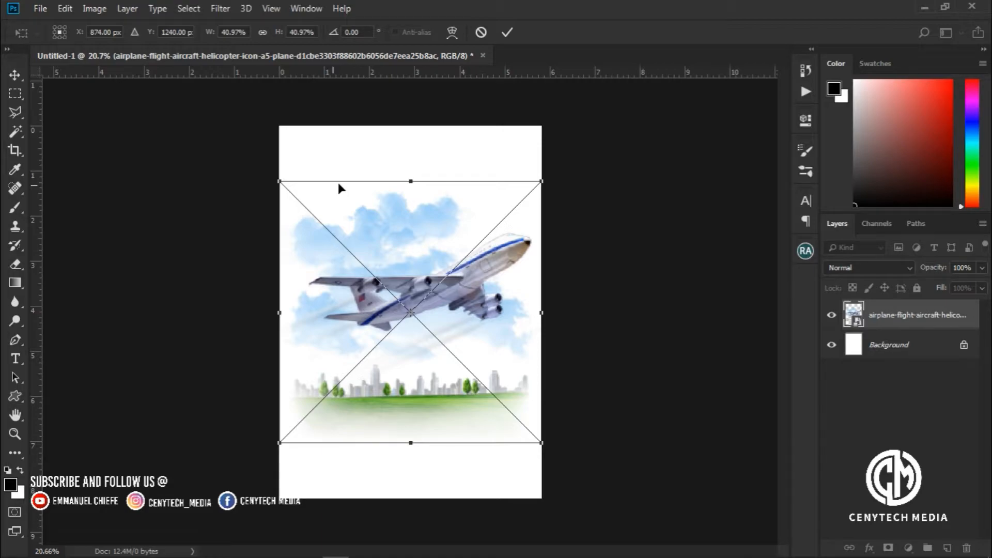
pyautogui.click(482, 32)
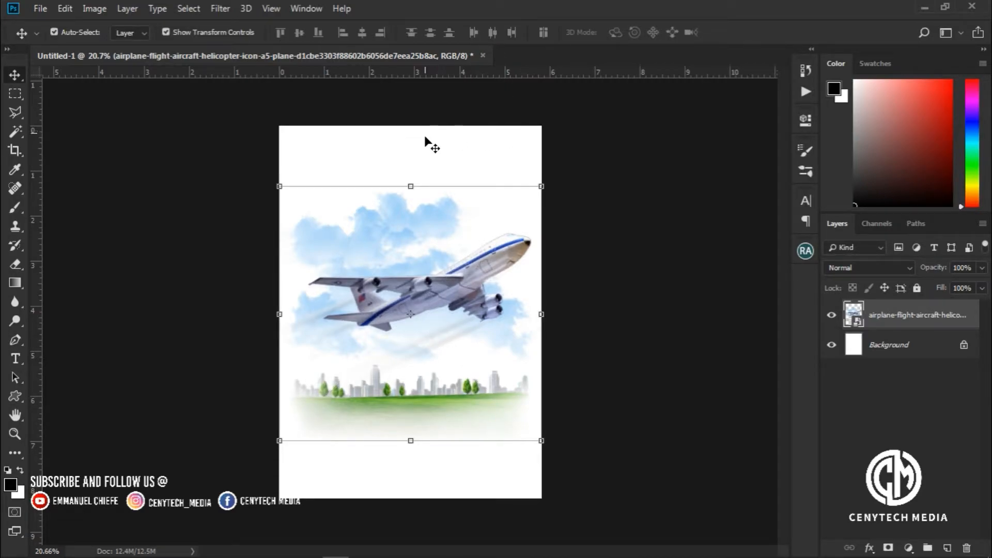
pyautogui.moveTo(441, 241); pyautogui.dragTo(443, 256)
# - Try rotating the airplane image to 90 degrees, back to 0 and to 90 again, and cancel the transformation
pyautogui.click(439, 186)
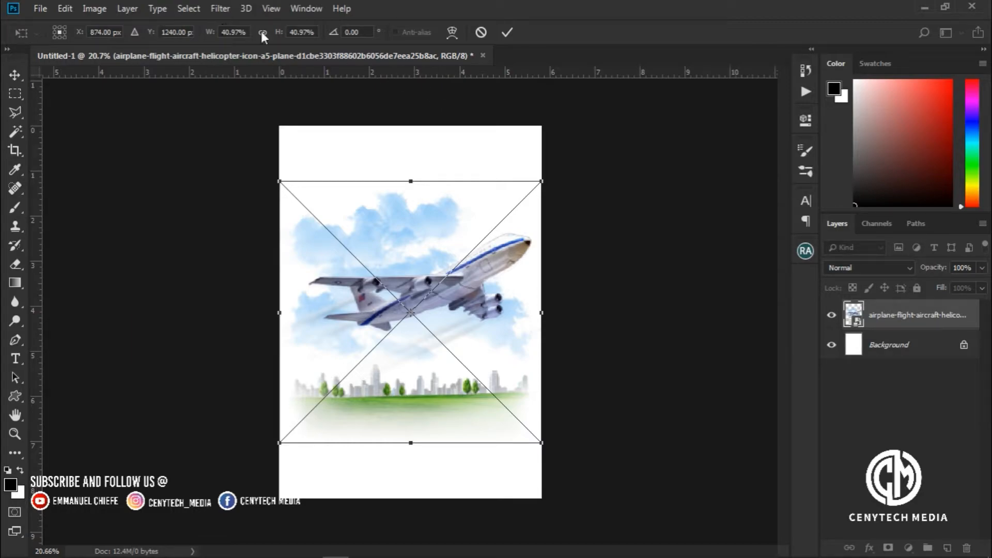
pyautogui.click(356, 32)
pyautogui.write('90')
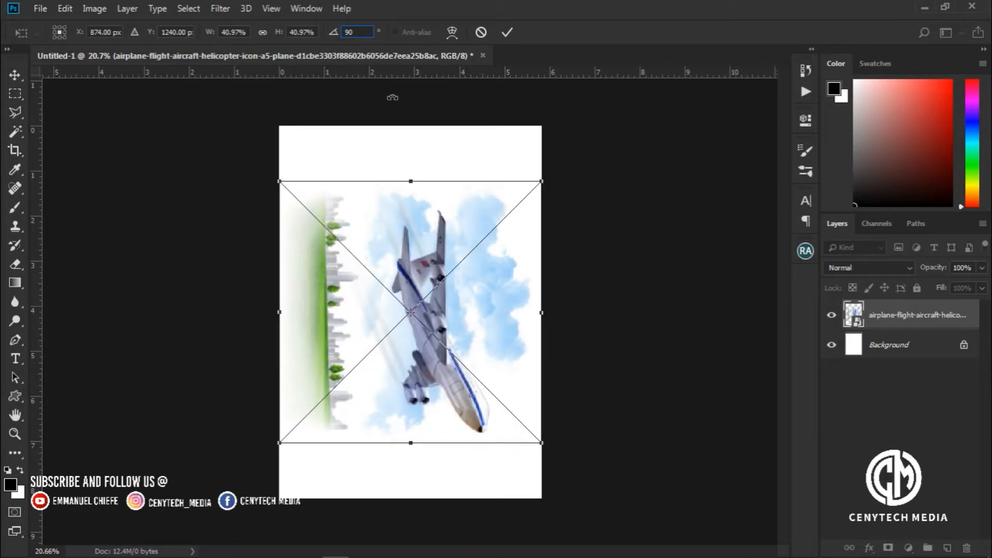
pyautogui.press('Return')
pyautogui.write('0')
pyautogui.press('BackSpace')
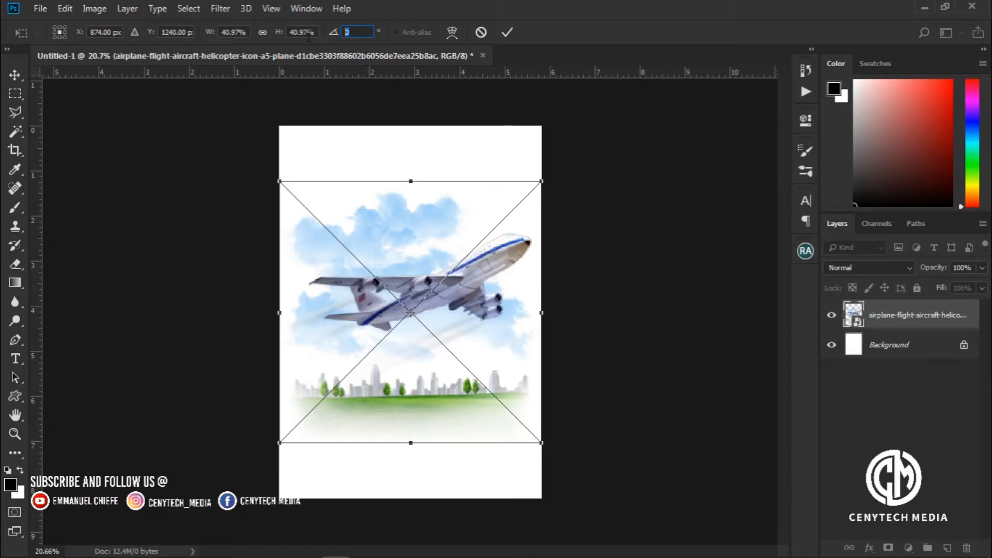
pyautogui.write('90')
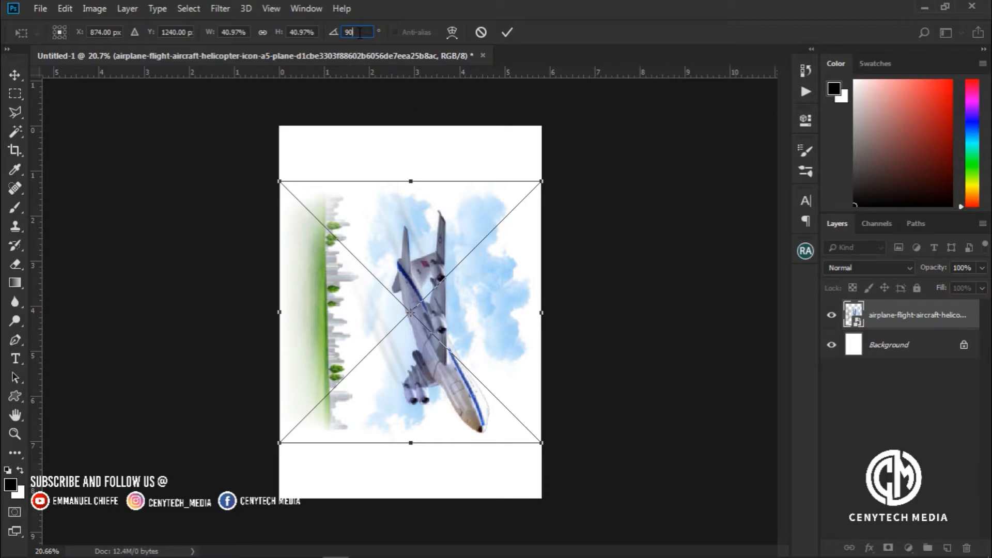
pyautogui.click(480, 33)
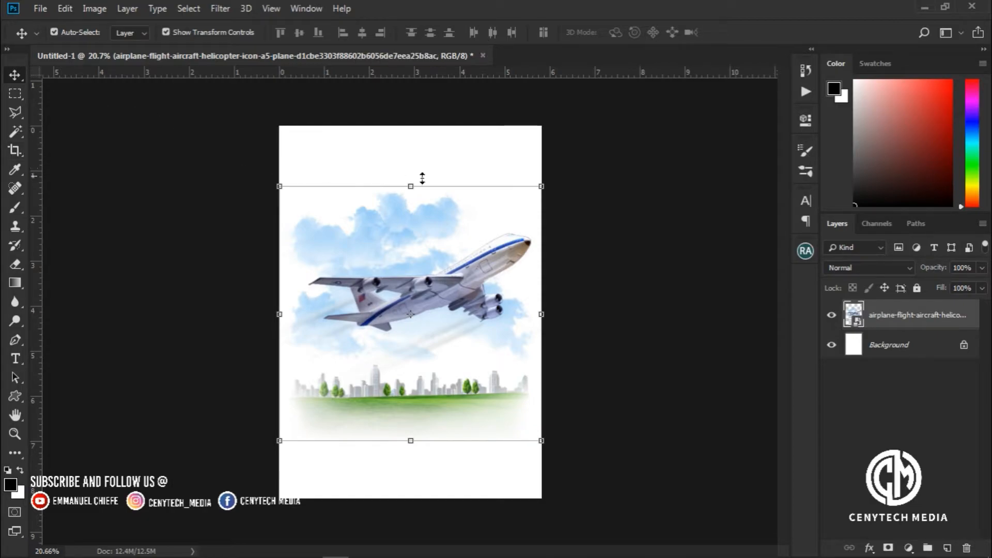
# - Draw a Rectangular Marquee selection around most of the airplane and clouds and try to delete the selected area
pyautogui.click(16, 96)
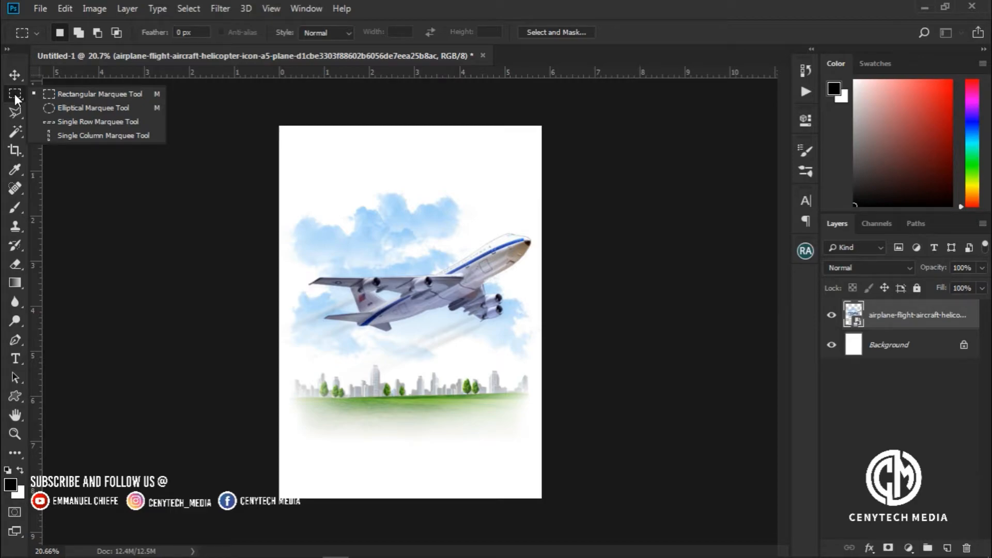
pyautogui.click(82, 96)
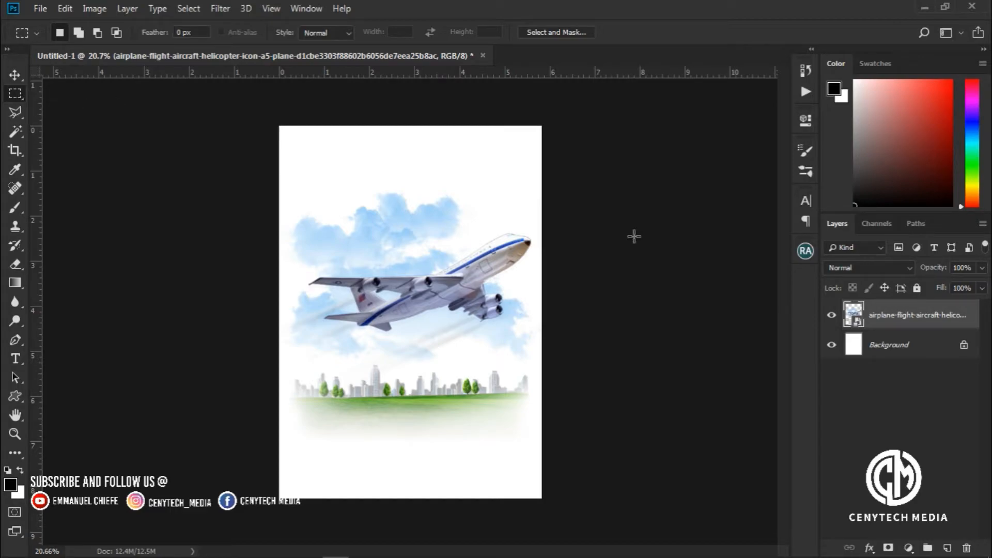
pyautogui.moveTo(321, 232); pyautogui.dragTo(502, 359)
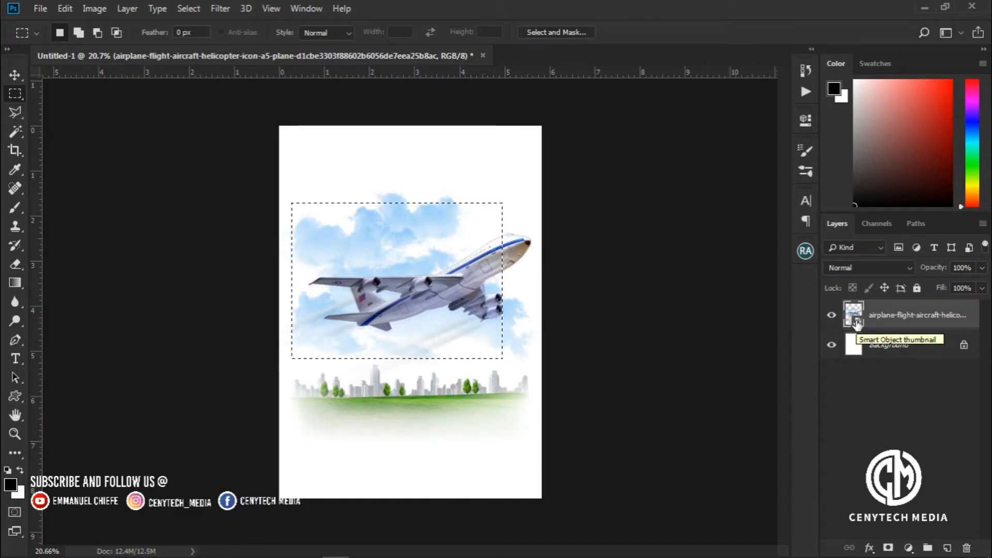
pyautogui.press('Delete')
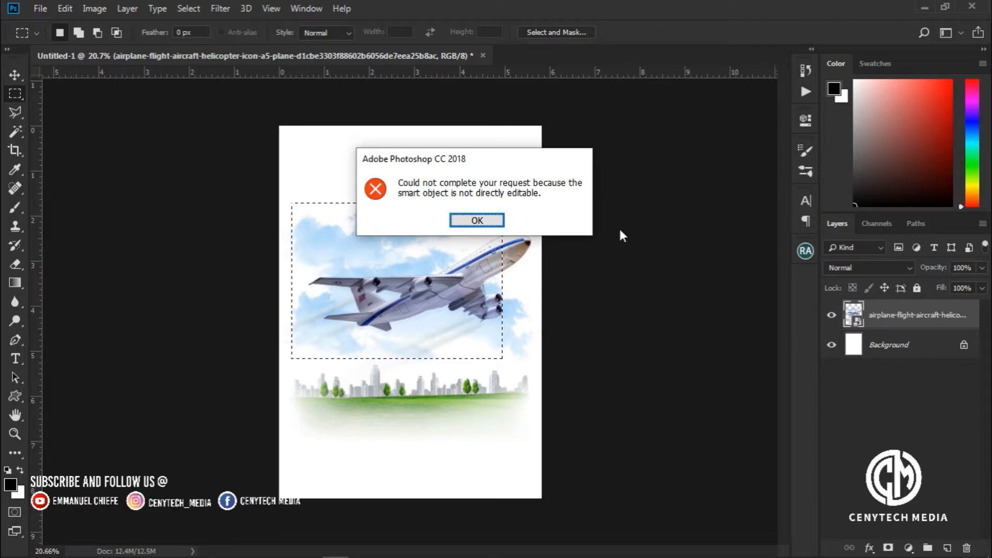
pyautogui.click(476, 221)
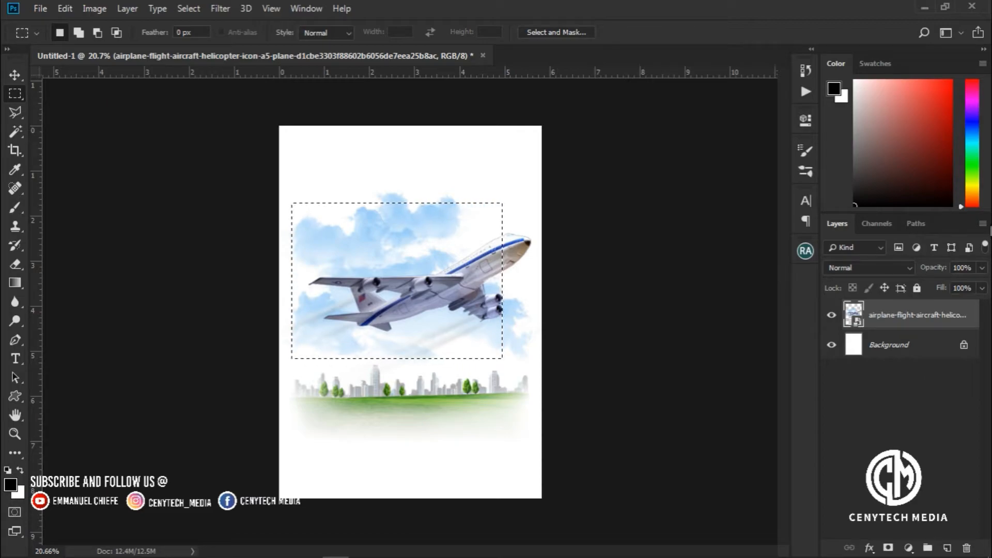
# - Open the recent file Blessed.psd
pyautogui.click(39, 9)
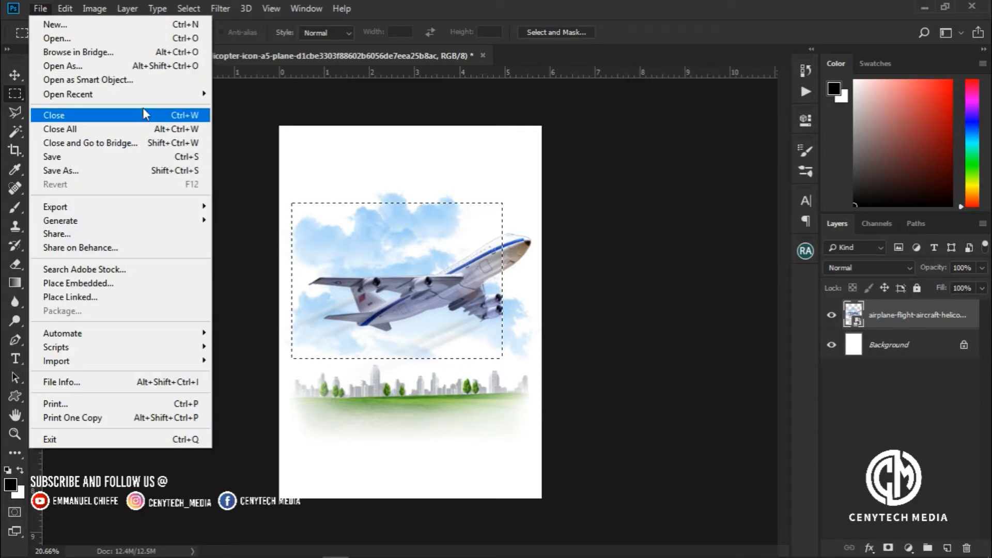
pyautogui.moveTo(164, 98)
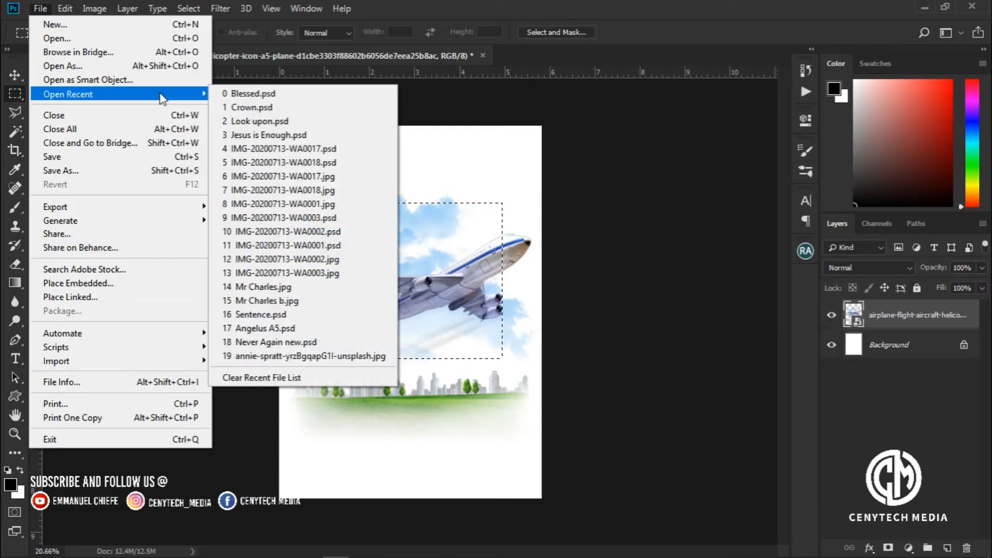
pyautogui.click(220, 94)
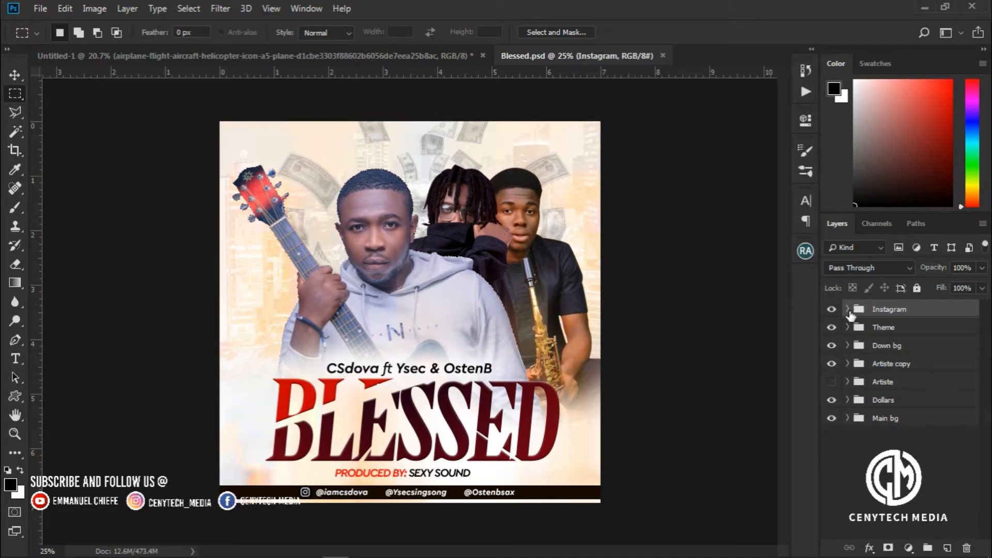
# - Select the Theme and Down bg groups in turn, and expand the Instagram group to inspect its layers
pyautogui.click(884, 331)
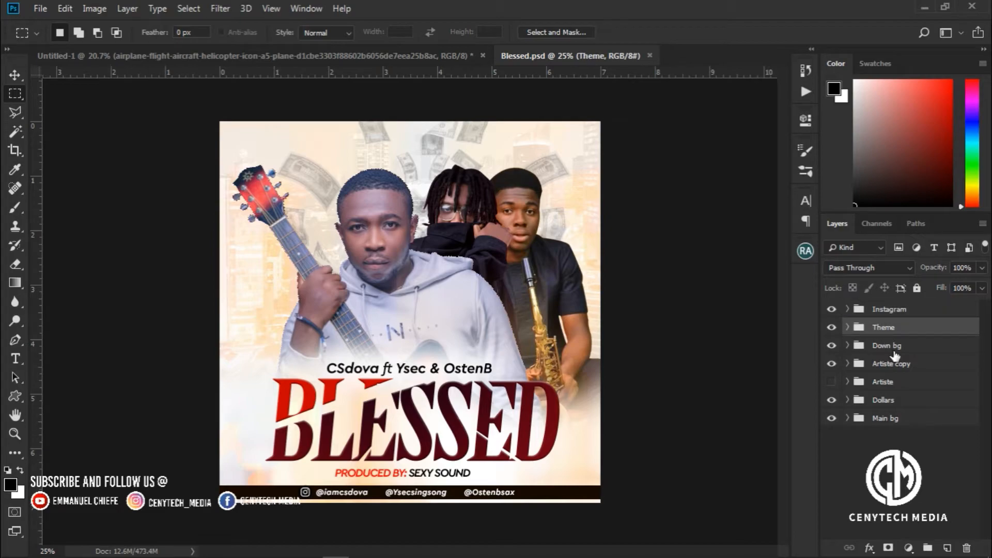
pyautogui.click(896, 347)
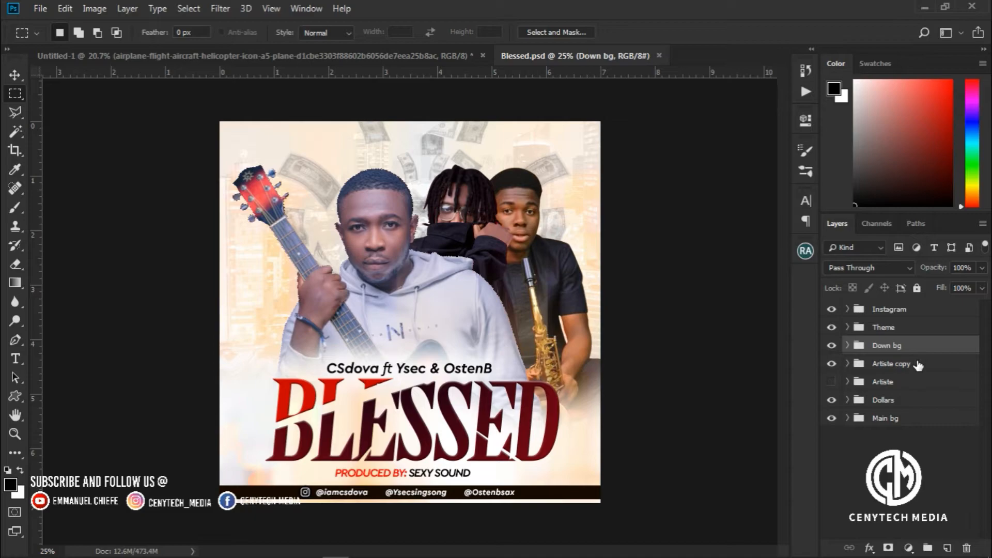
pyautogui.click(848, 310)
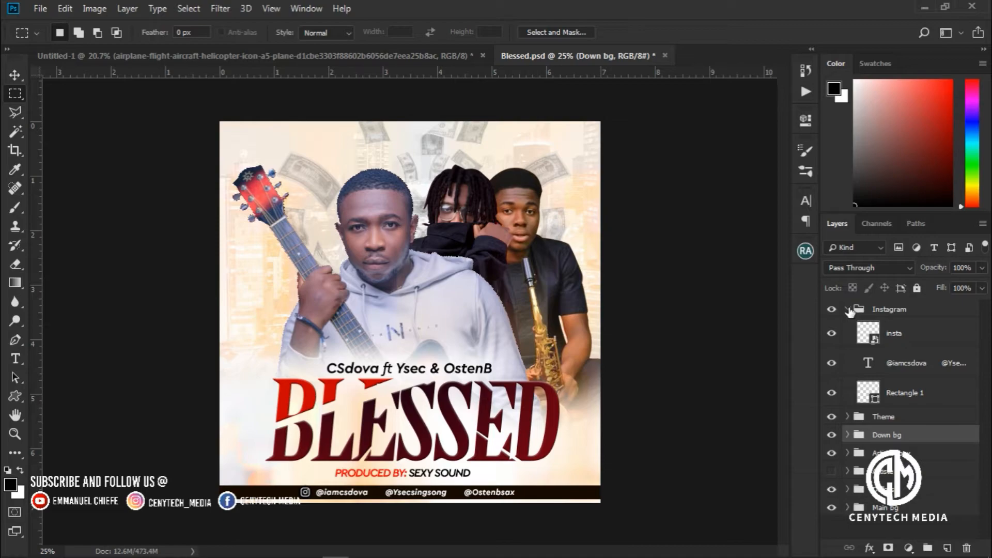
# - Hide and show the insta, text and Rectangle 1 layers of the Instagram group one by one, and collapse the group
pyautogui.click(832, 334)
pyautogui.click(831, 335)
pyautogui.click(831, 363)
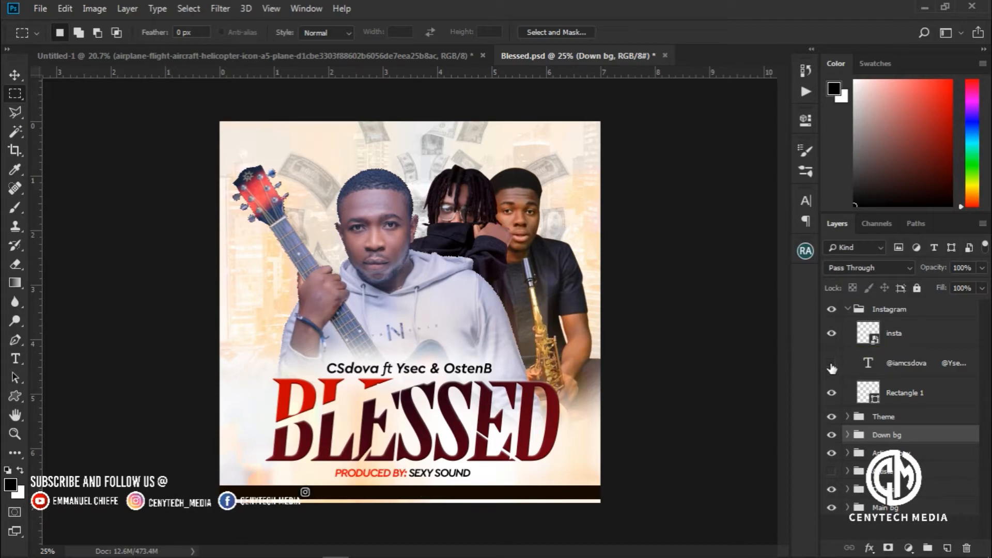
pyautogui.click(831, 363)
pyautogui.click(831, 394)
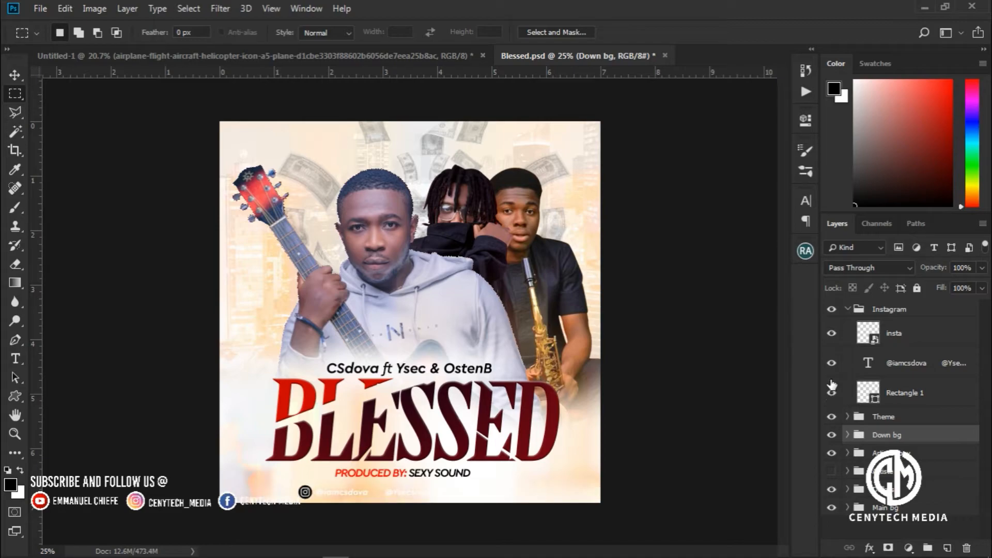
pyautogui.click(832, 394)
pyautogui.click(848, 309)
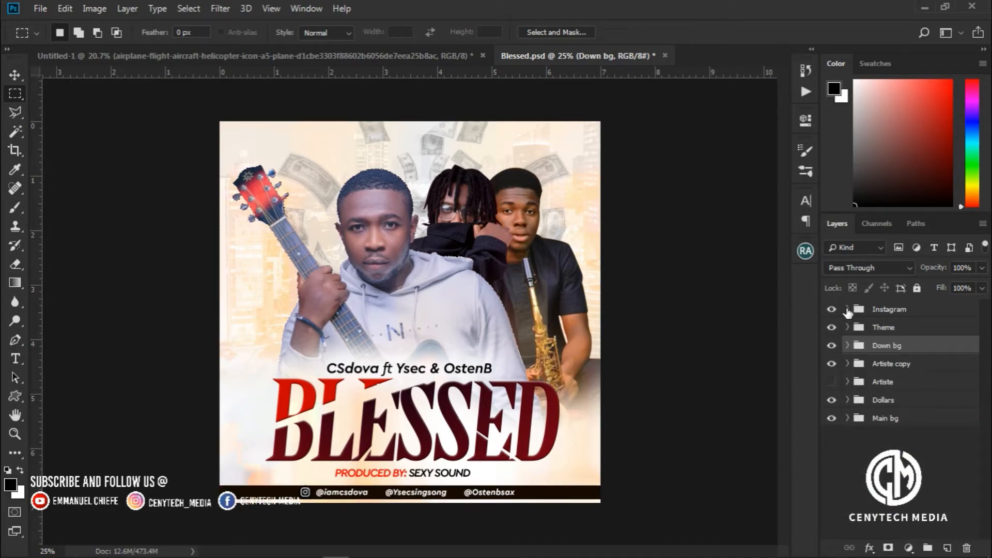
# - Select the Instagram group, and hide and show the Artiste copy group to see what it contributes to the poster
pyautogui.click(880, 314)
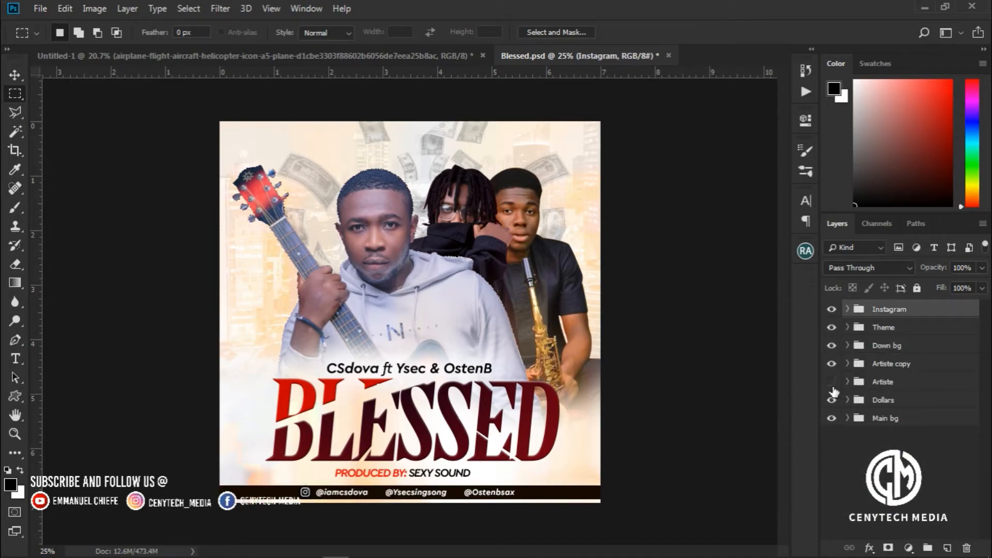
pyautogui.click(832, 364)
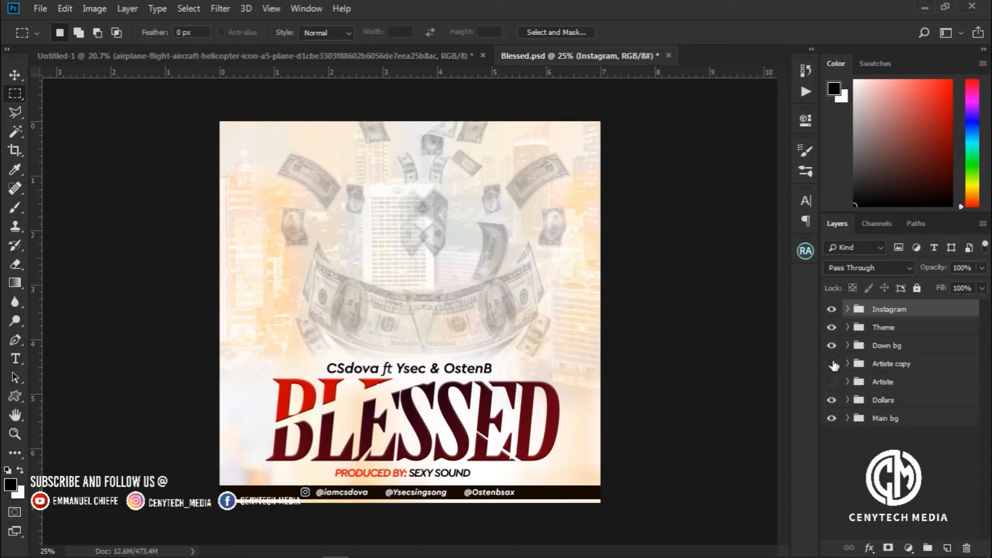
pyautogui.click(831, 364)
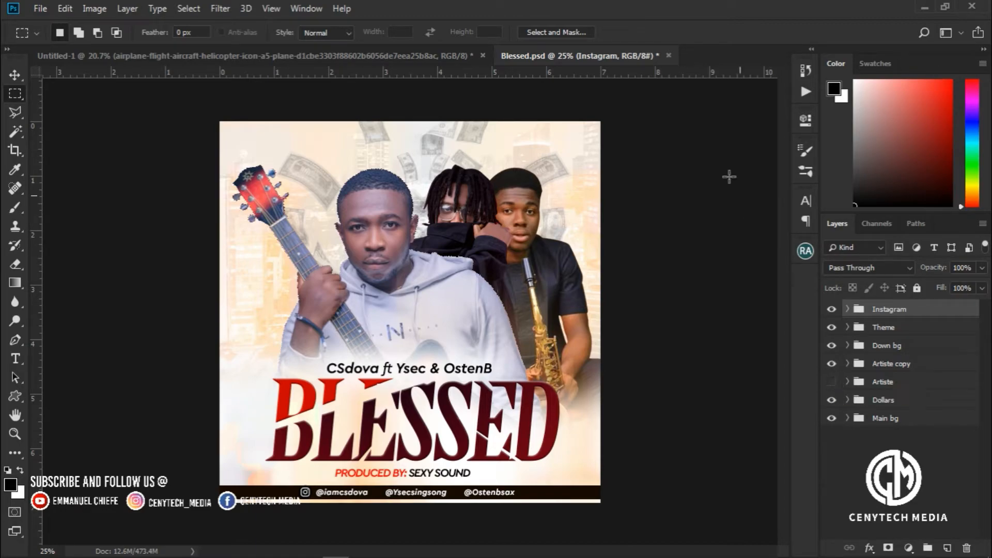
# - Close Blessed.psd without saving the changes and clear the marquee selection in the airplane document
pyautogui.click(669, 56)
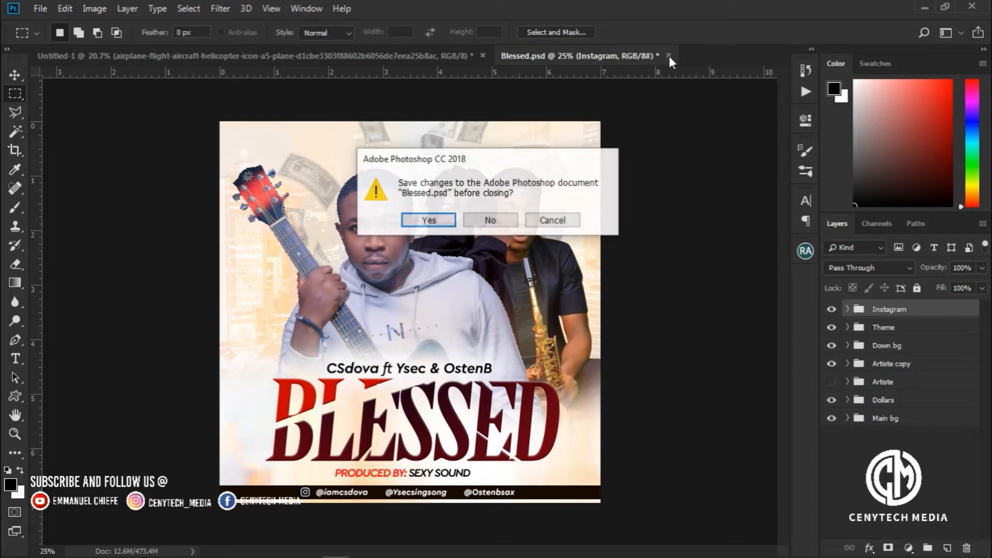
pyautogui.click(507, 222)
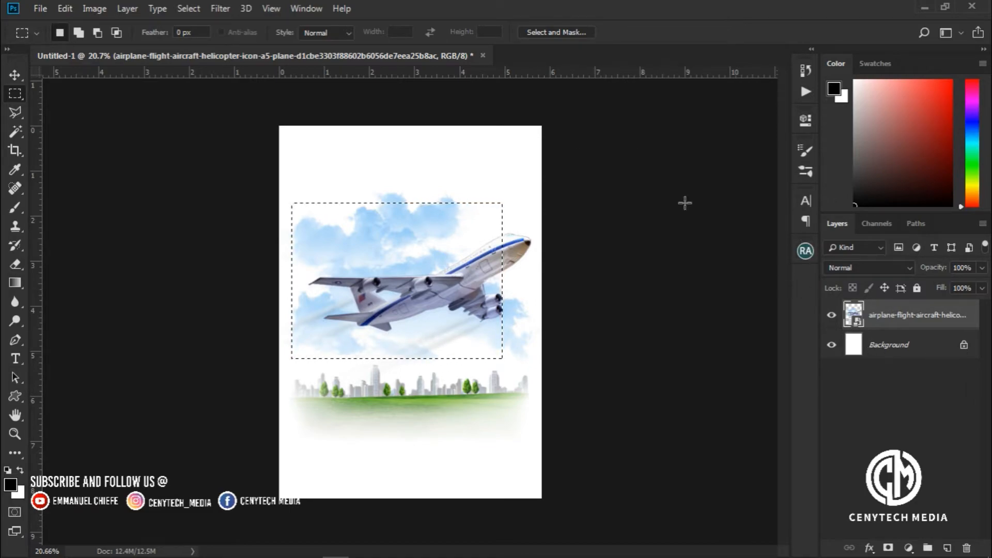
pyautogui.click(505, 188)
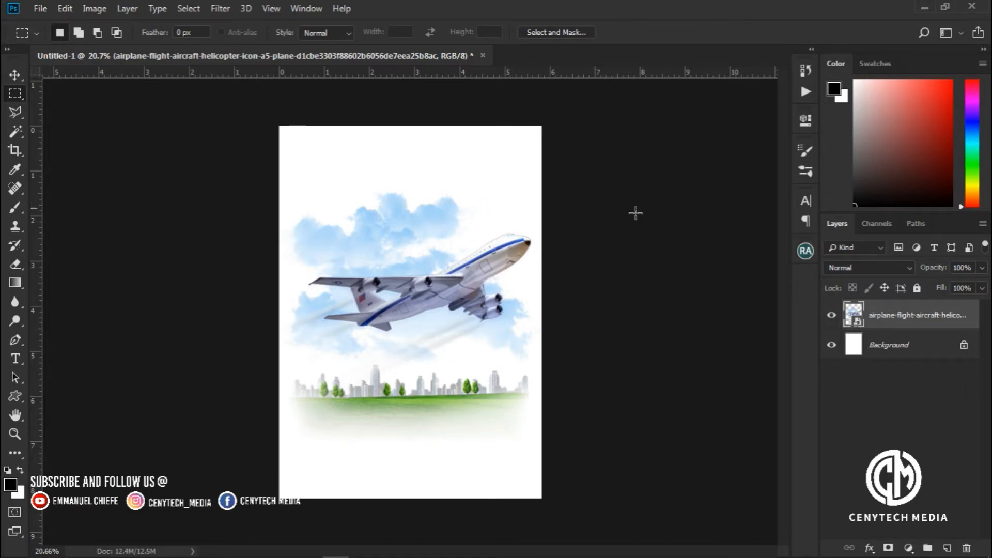
# - Rasterize the airplane layer, and view the list of available layer effects without applying any
pyautogui.rightClick(886, 319)
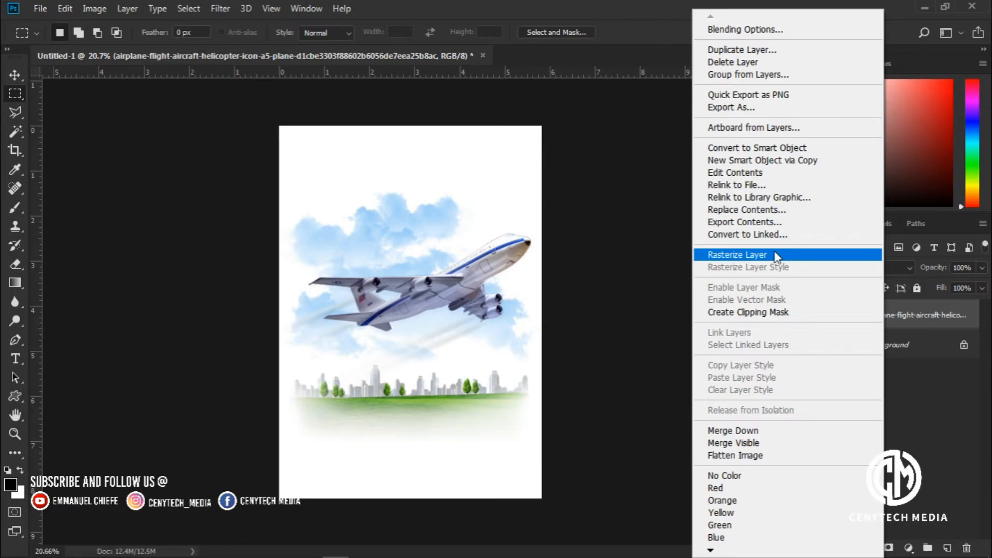
pyautogui.click(776, 256)
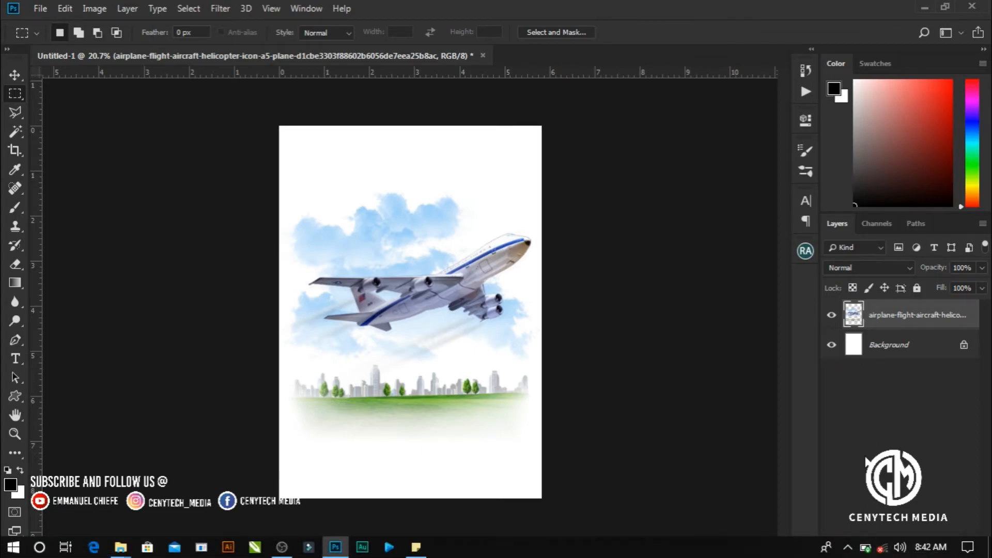
pyautogui.click(870, 548)
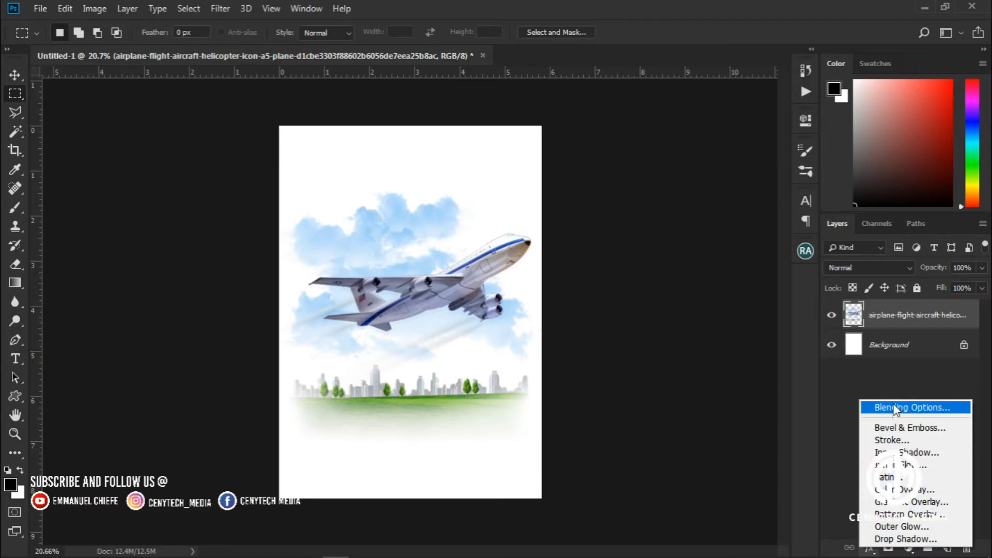
pyautogui.click(836, 387)
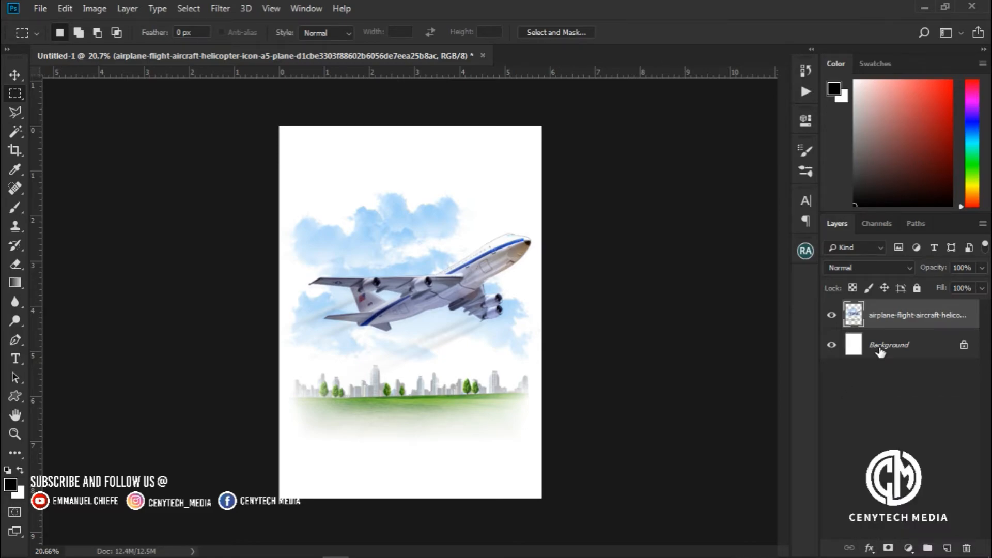
# - Try the Darker Color blend mode on the airplane layer and set the mode back to Normal
pyautogui.click(882, 270)
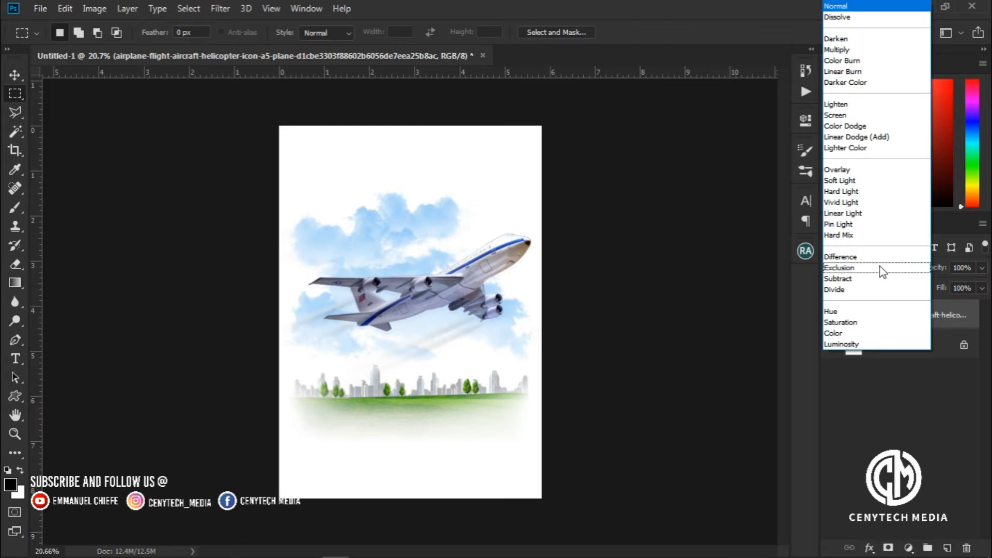
pyautogui.click(843, 39)
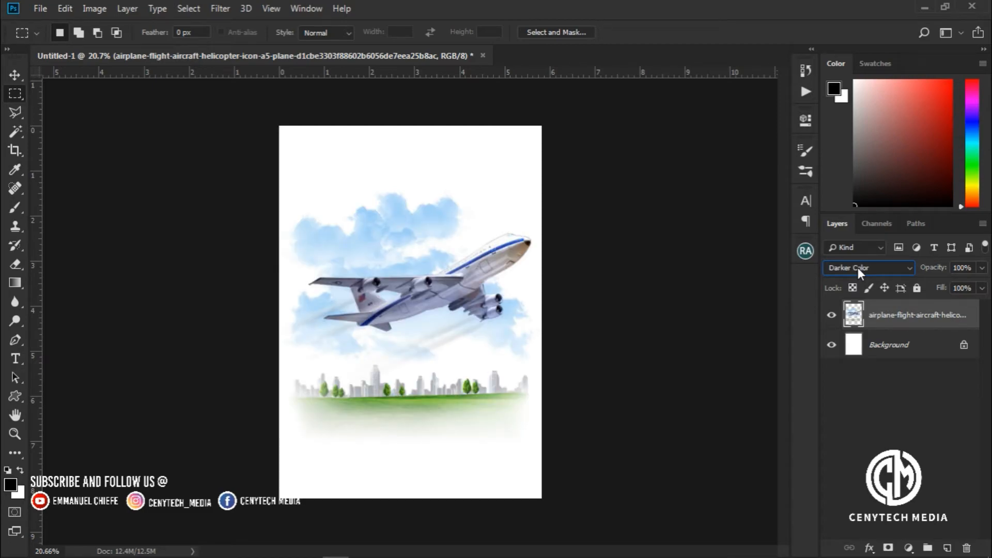
pyautogui.click(858, 268)
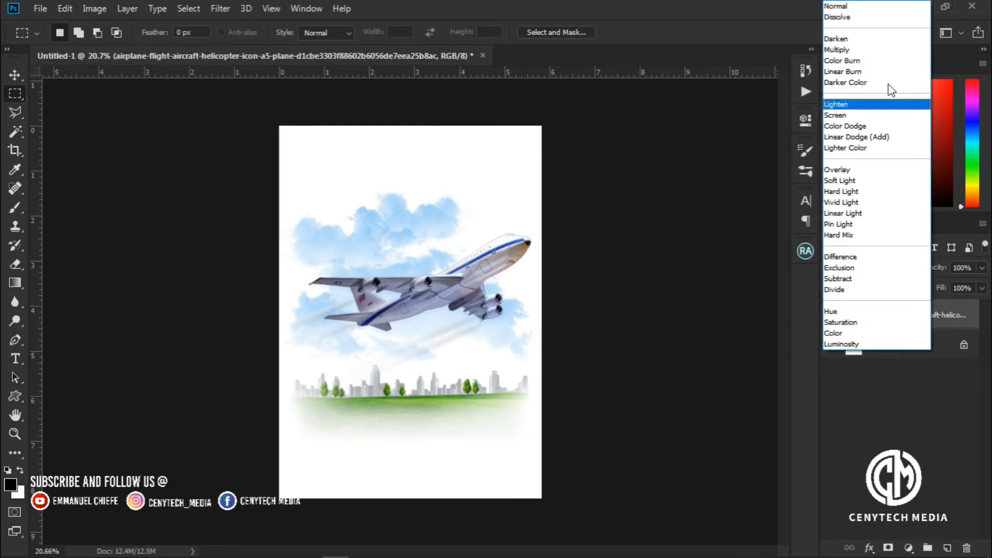
pyautogui.click(833, 7)
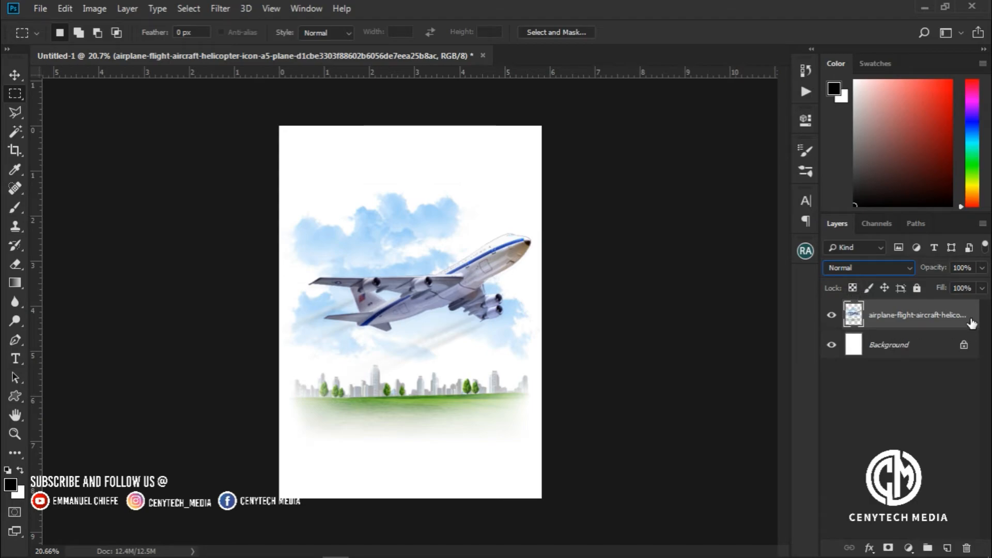
# - Hide and show the airplane layer twice to compare the page with and without it
pyautogui.click(832, 317)
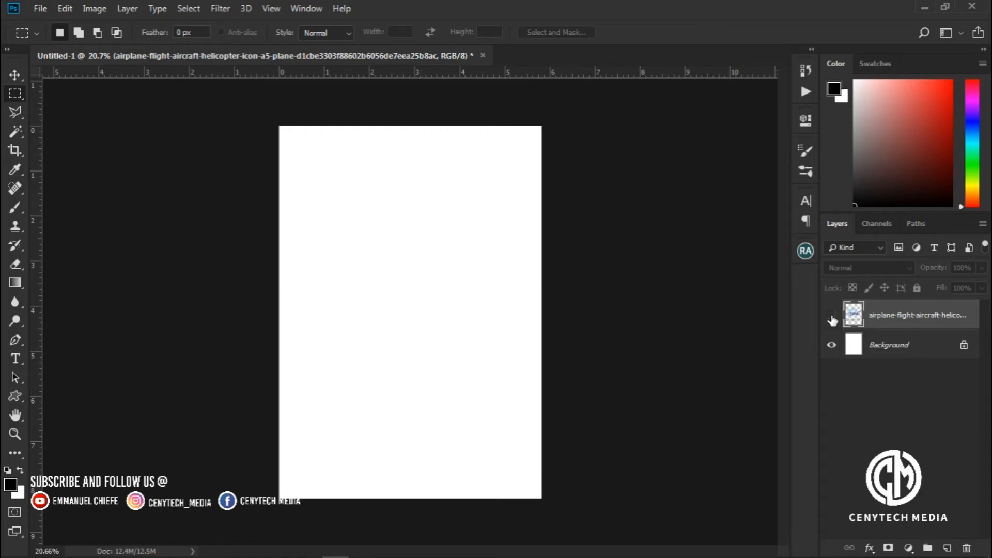
pyautogui.click(832, 316)
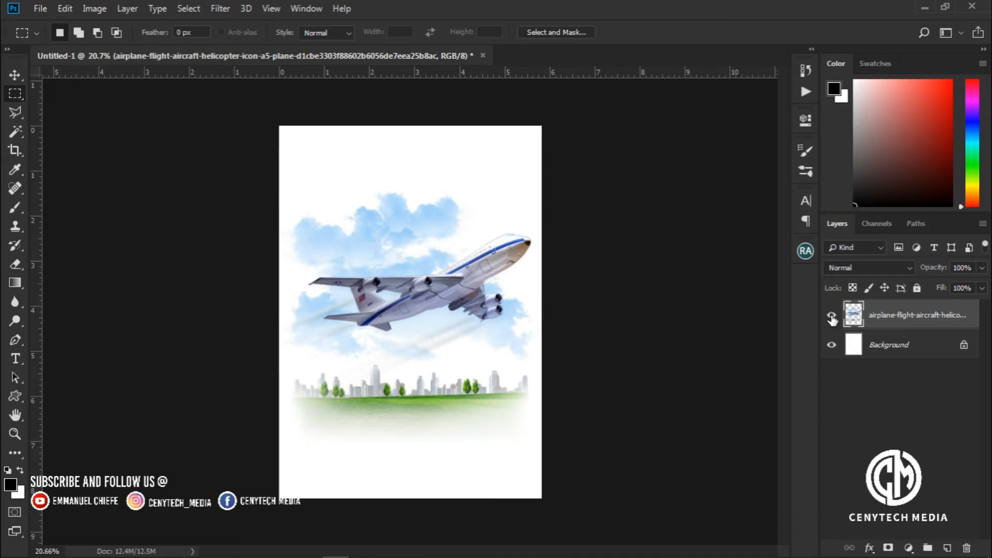
pyautogui.click(832, 316)
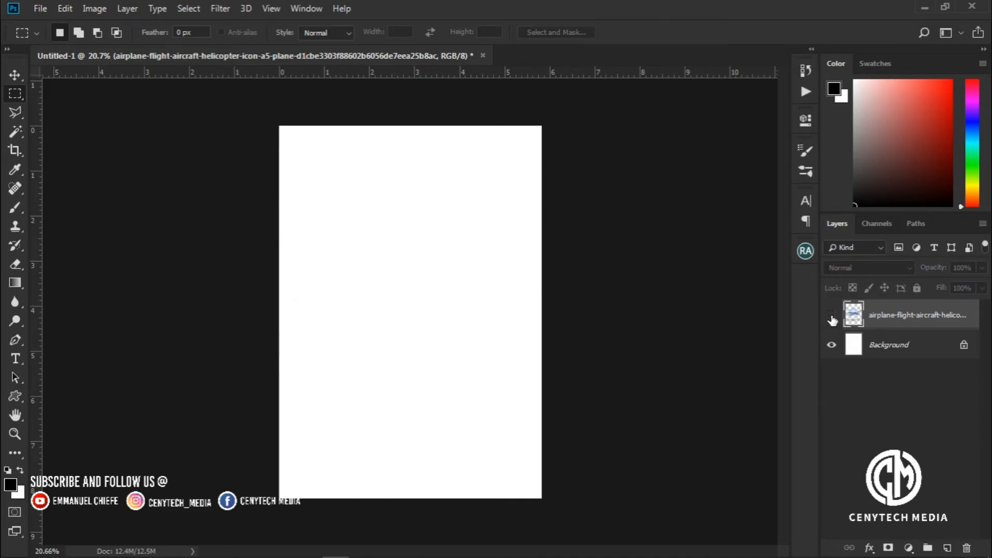
pyautogui.click(832, 316)
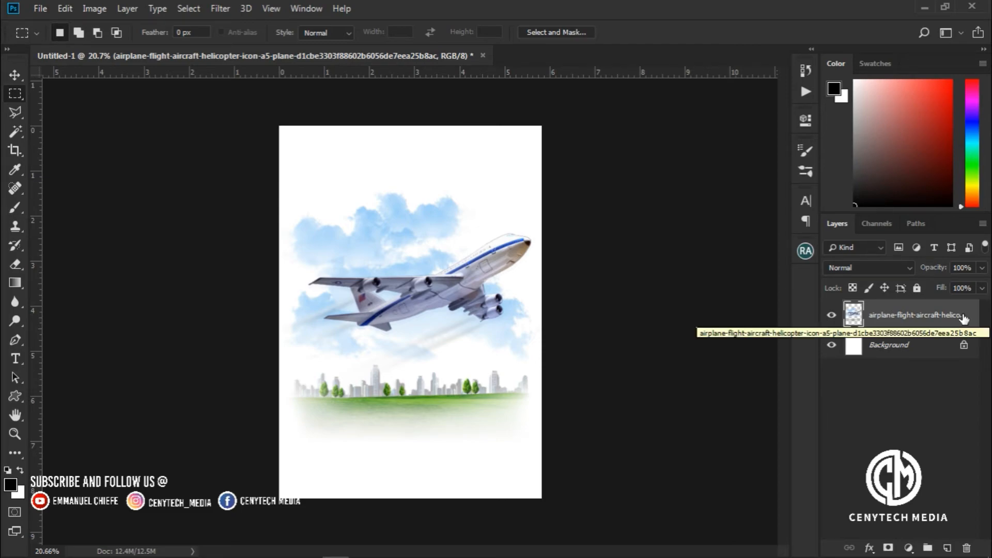
# - Open the layer style settings of the airplane layer and move the dialog so that part of the image can be seen
pyautogui.doubleClick(915, 315)
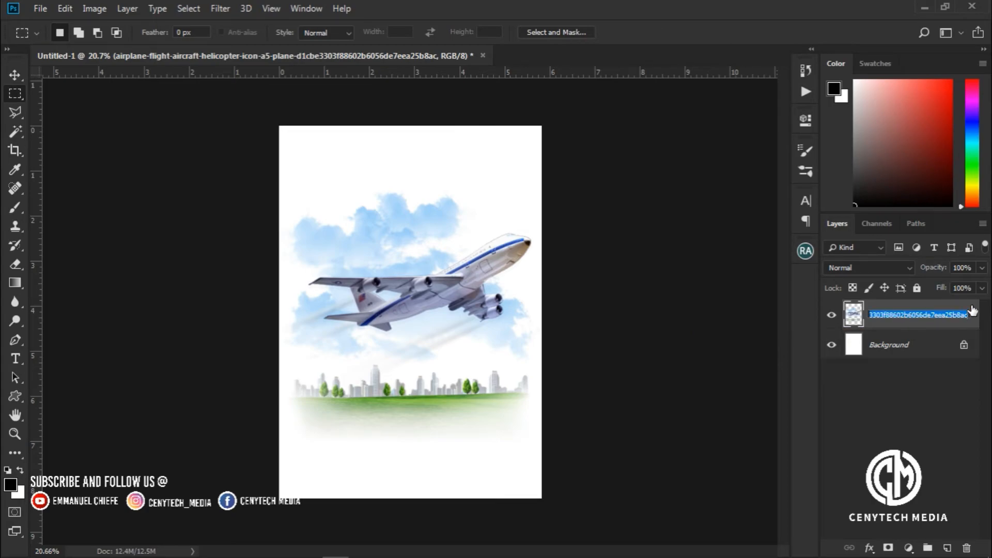
pyautogui.press('Return')
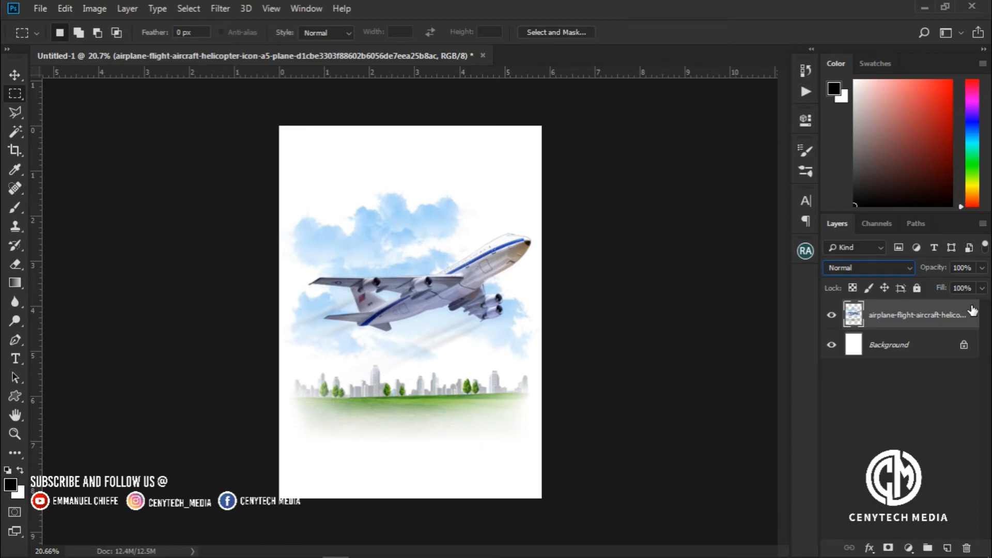
pyautogui.doubleClick(973, 310)
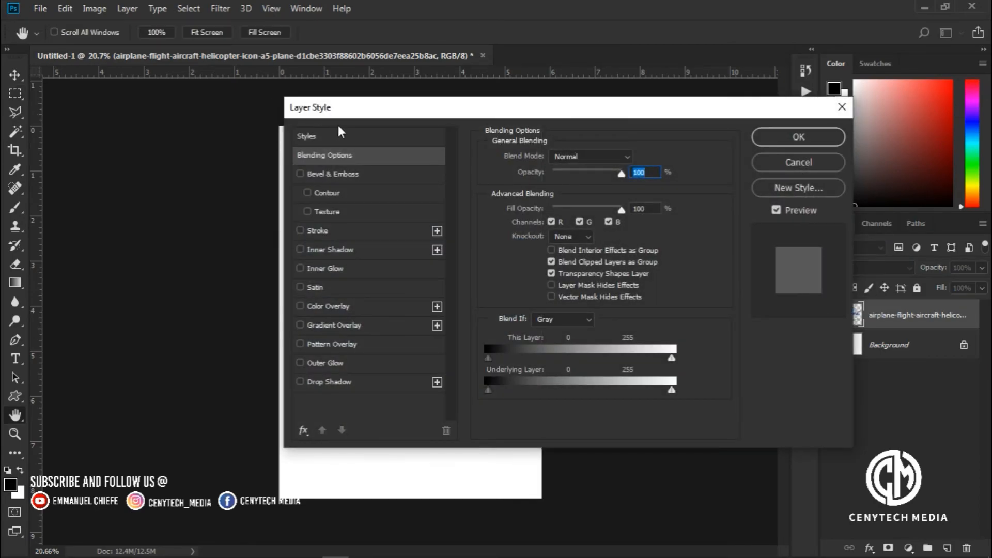
pyautogui.moveTo(357, 113); pyautogui.dragTo(473, 80)
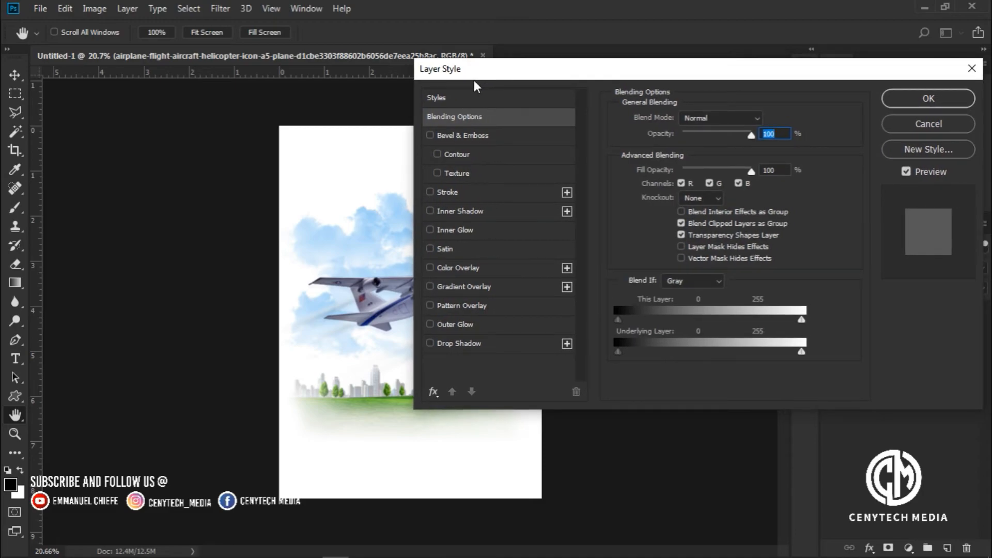
# - Try the Bevel & Emboss effect on the airplane layer, switching it on and off repeatedly, and leave it off
pyautogui.click(475, 134)
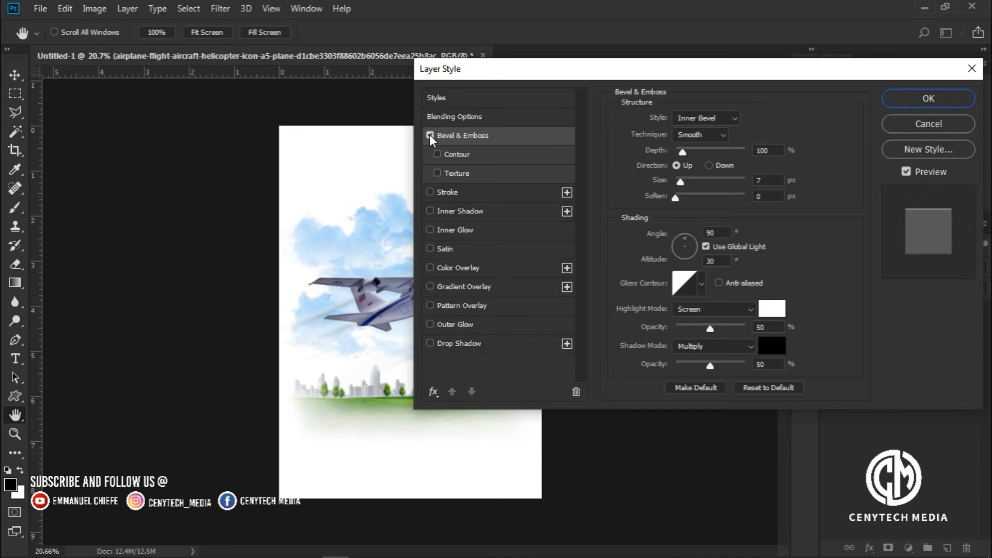
pyautogui.click(430, 135)
pyautogui.click(473, 138)
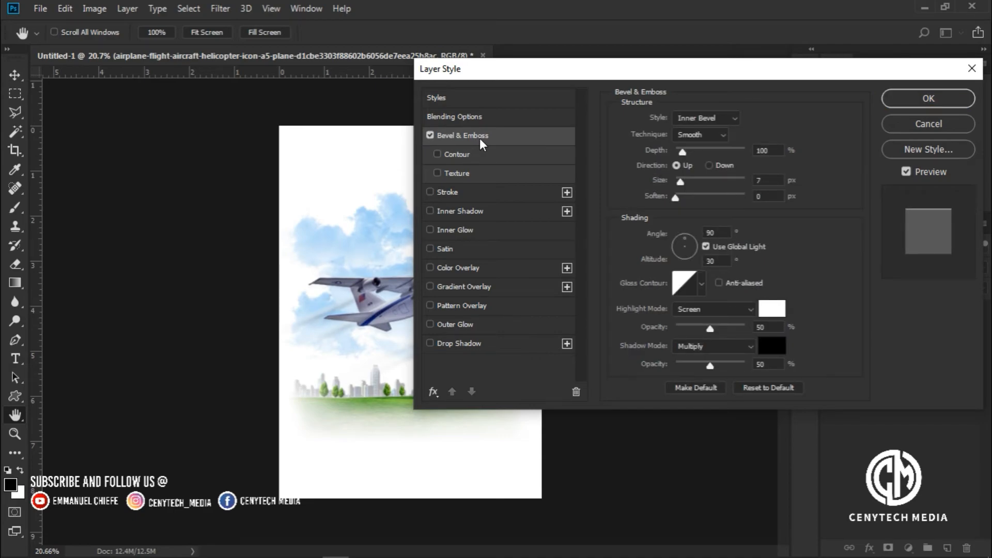
pyautogui.click(431, 135)
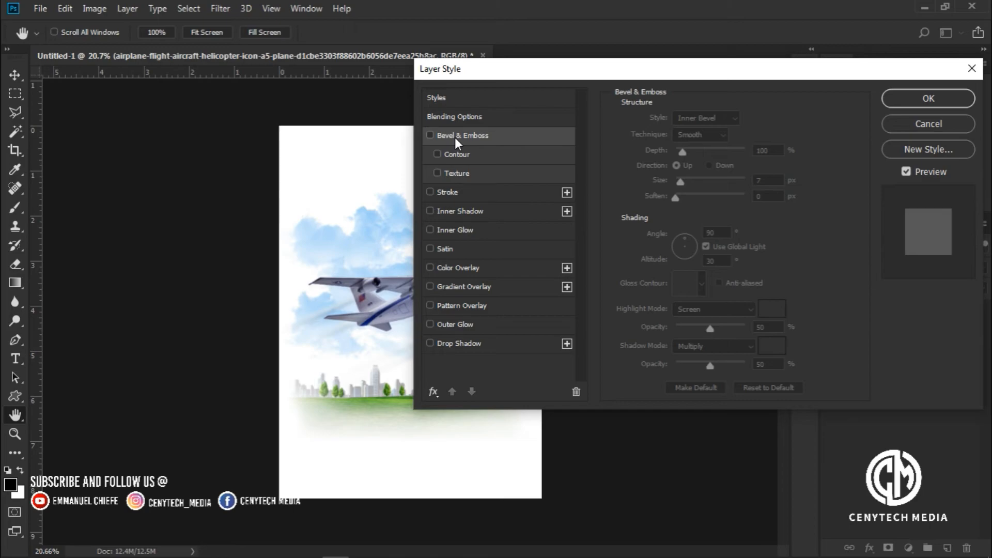
pyautogui.click(455, 138)
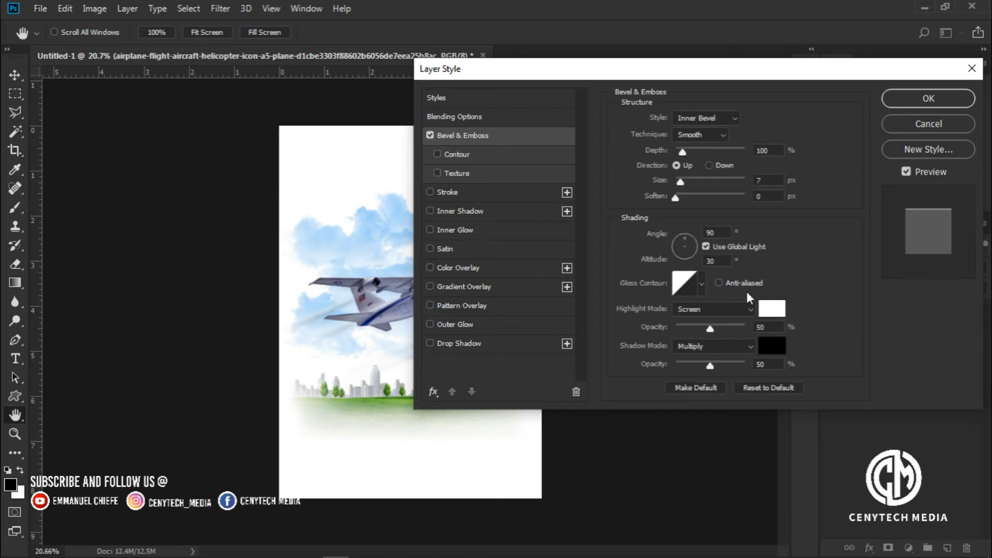
pyautogui.scroll(-5, 707, 291)
pyautogui.scroll(3, 672, 283)
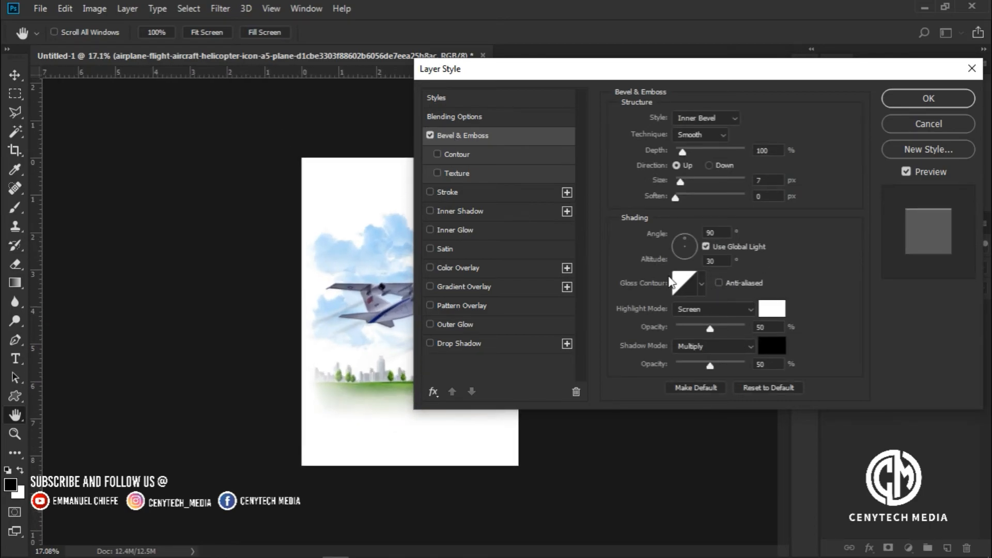
pyautogui.click(430, 136)
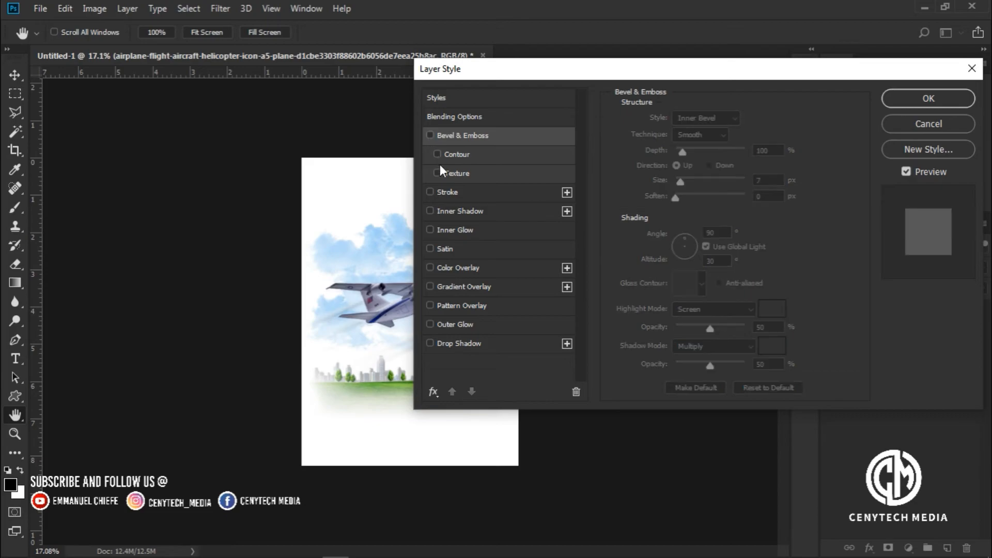
# - Try the Stroke effect and the Inner Shadow effect in turn on the airplane layer, switching each one off again
pyautogui.click(455, 193)
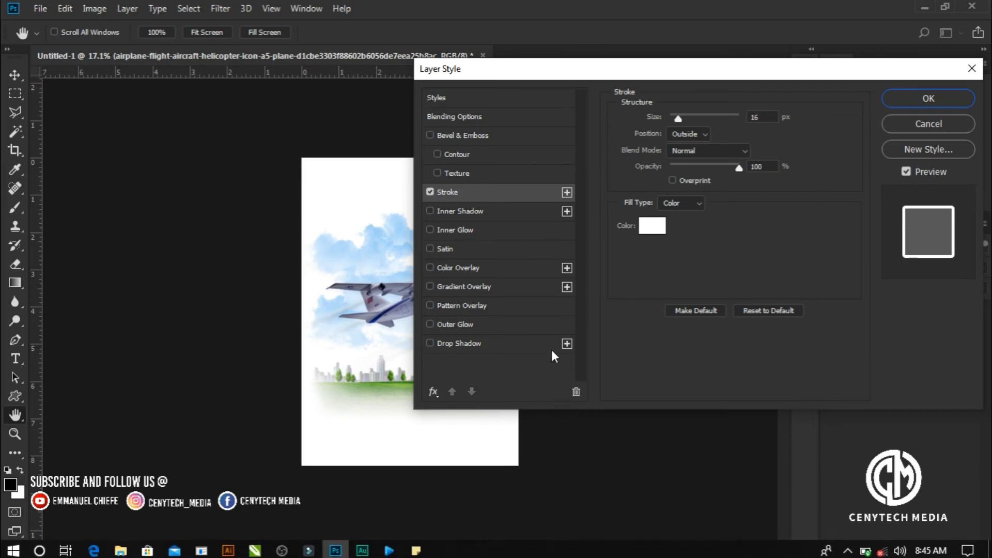
pyautogui.click(429, 192)
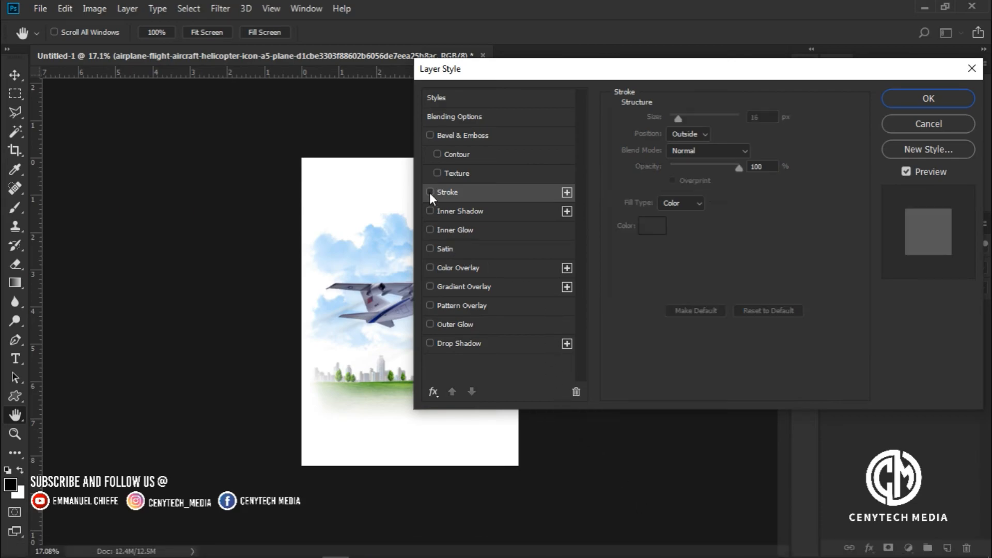
pyautogui.click(470, 212)
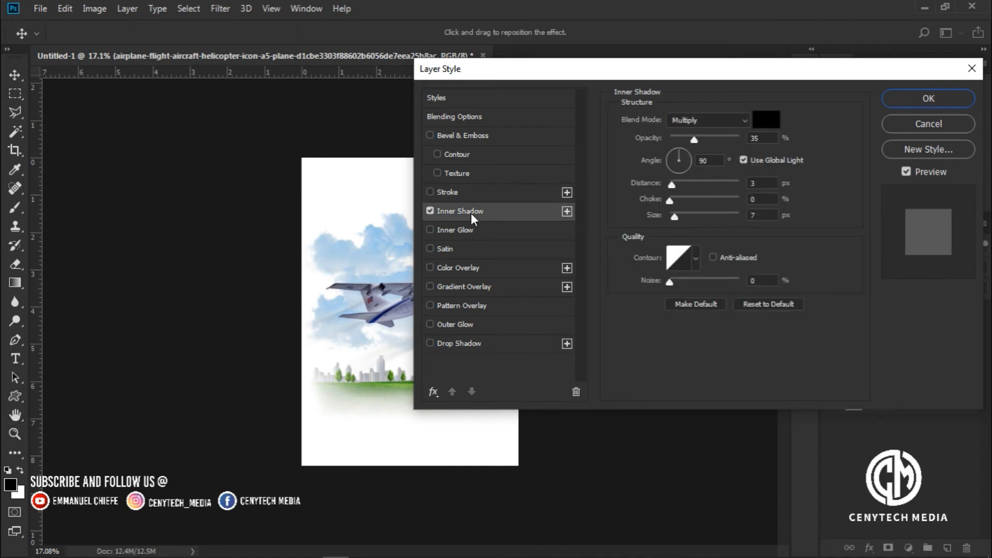
pyautogui.click(429, 211)
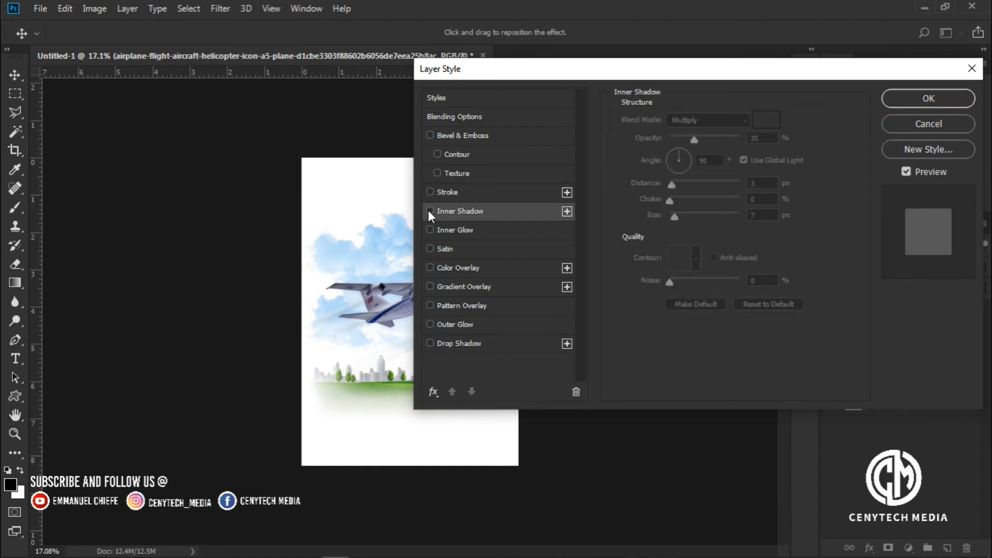
# - Enable Inner Shadow on the airplane layer and view its blend mode options, keeping Multiply
pyautogui.click(430, 211)
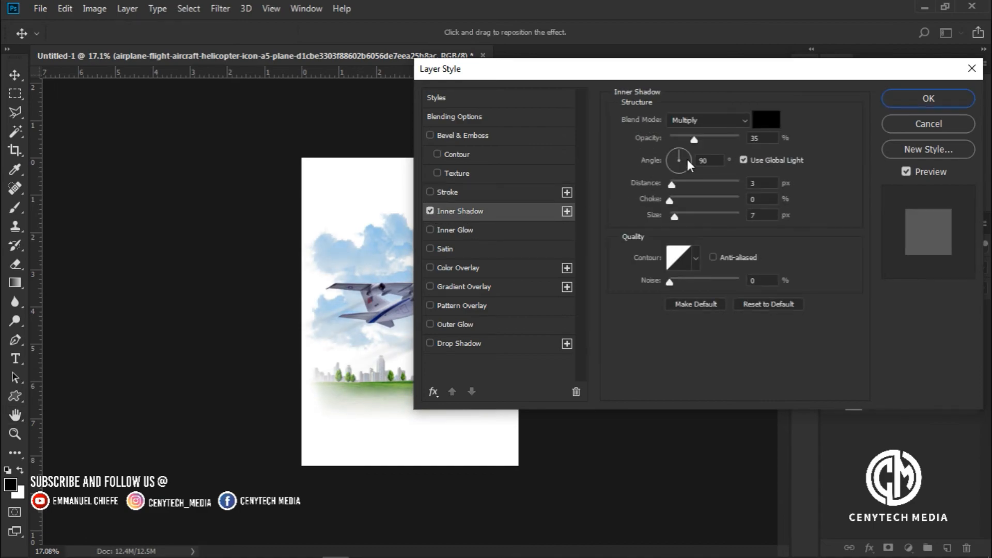
pyautogui.click(701, 123)
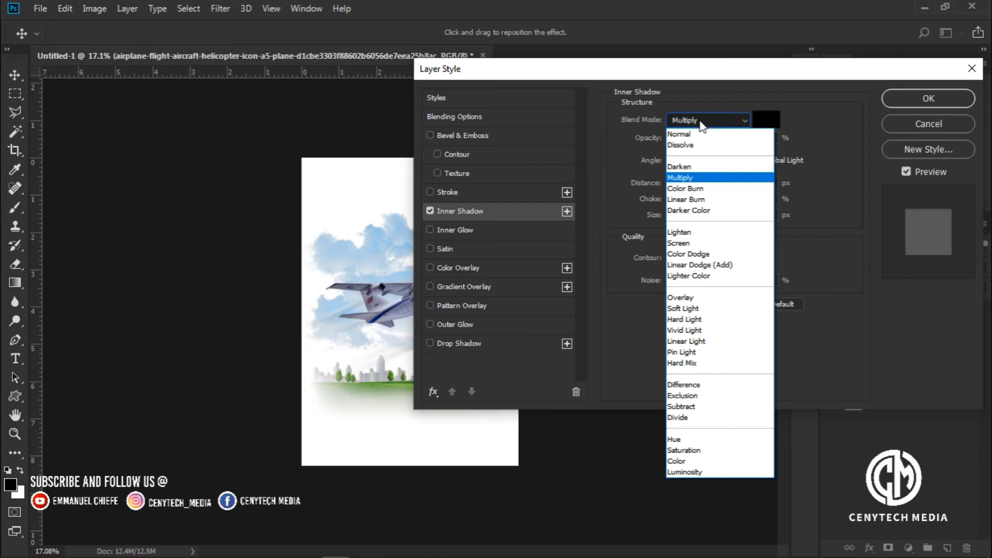
pyautogui.click(701, 123)
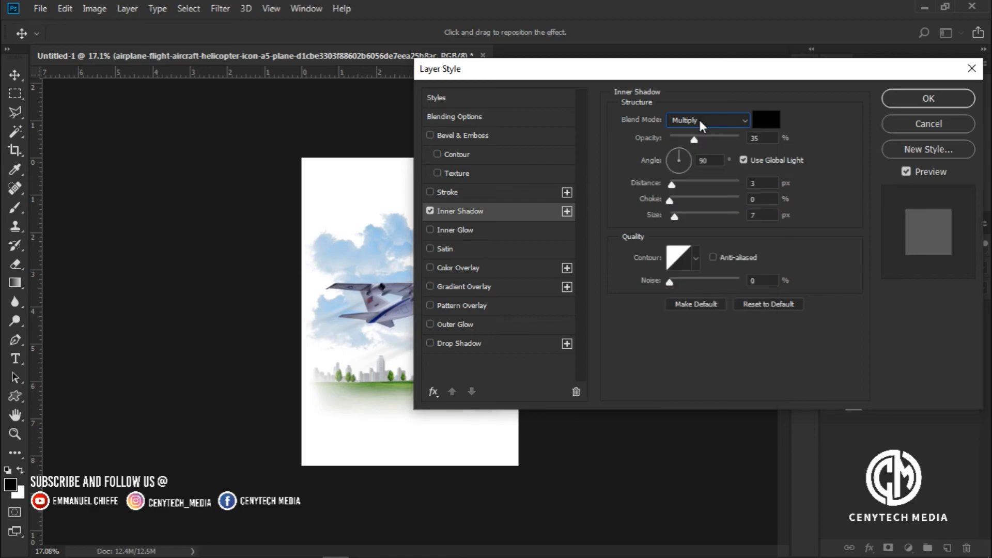